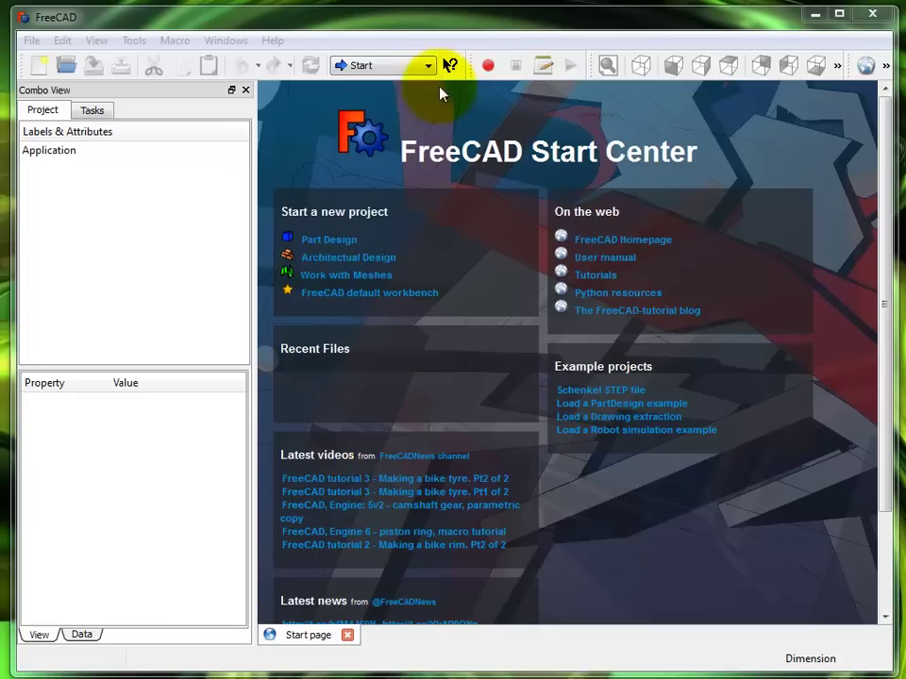
# - Switch to the Part Design workbench and create a new empty document, Unnamed
pyautogui.moveTo(375, 262)
pyautogui.moveTo(340, 250)
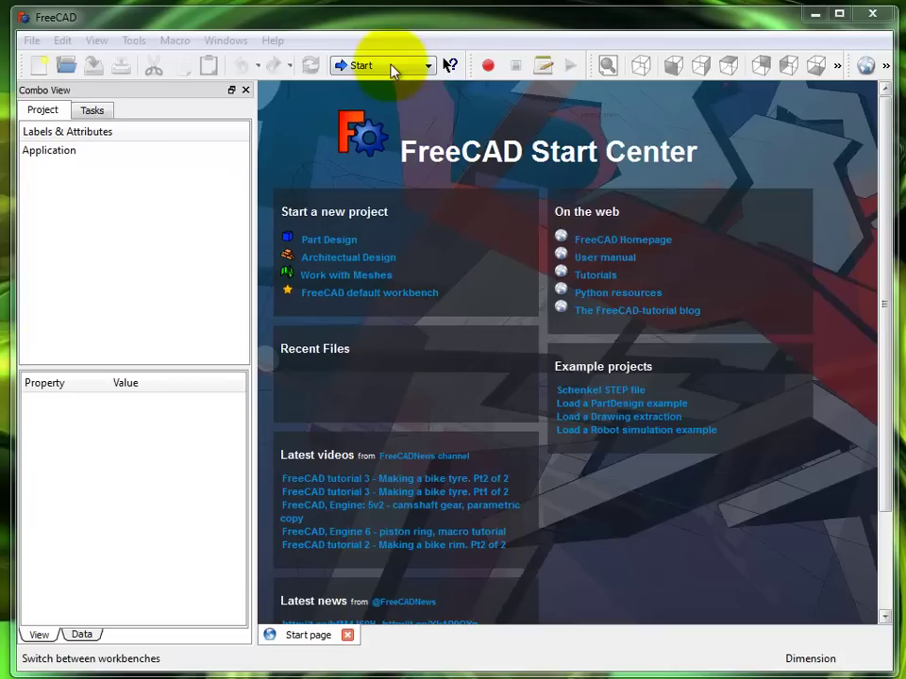
pyautogui.click(429, 68)
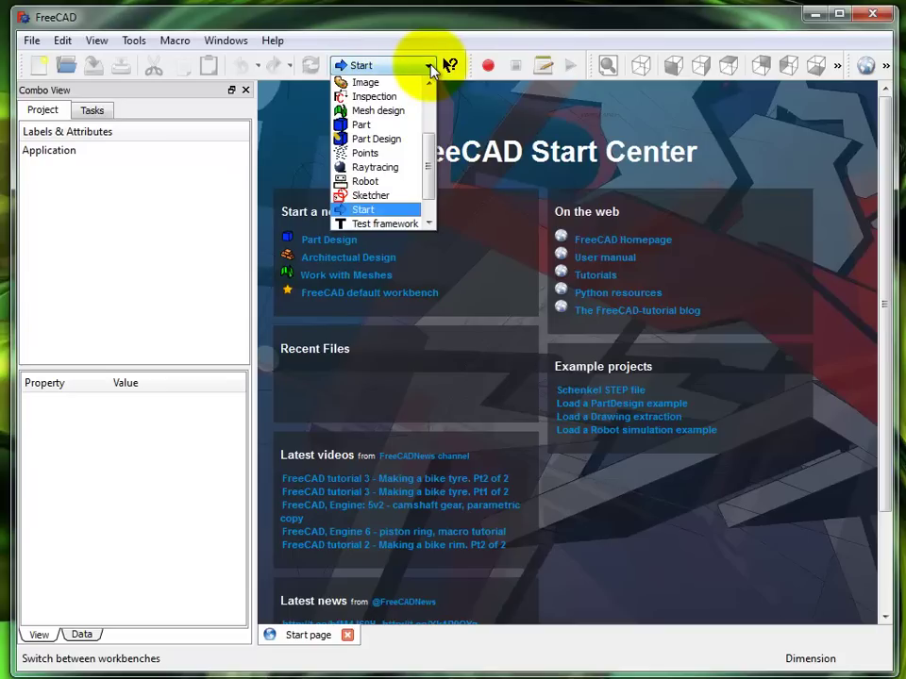
pyautogui.click(399, 140)
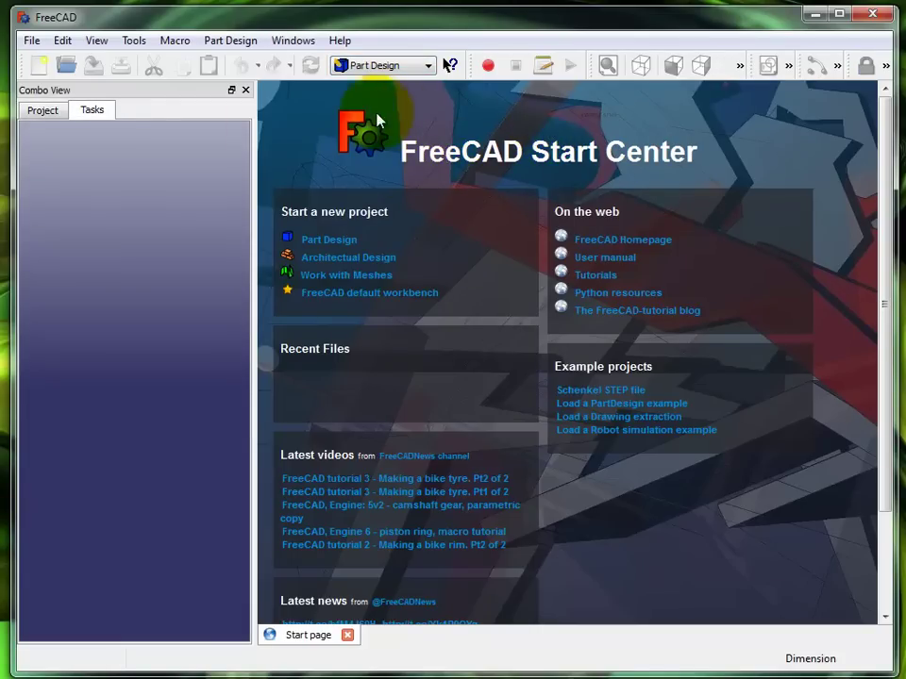
pyautogui.click(39, 66)
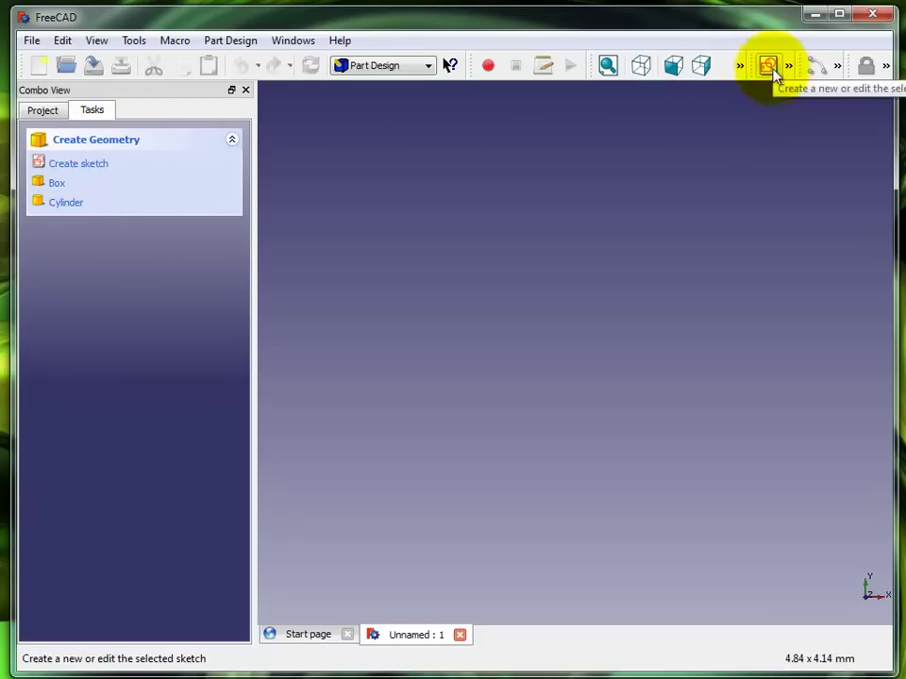
# - Start a new sketch and keep XY-Plane as its orientation
pyautogui.click(80, 166)
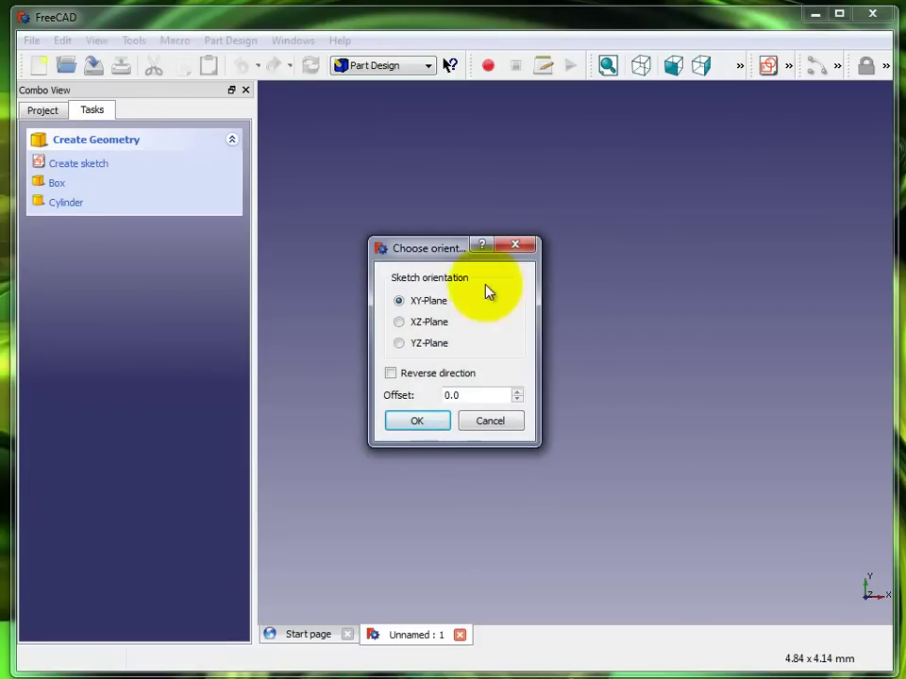
pyautogui.click(416, 425)
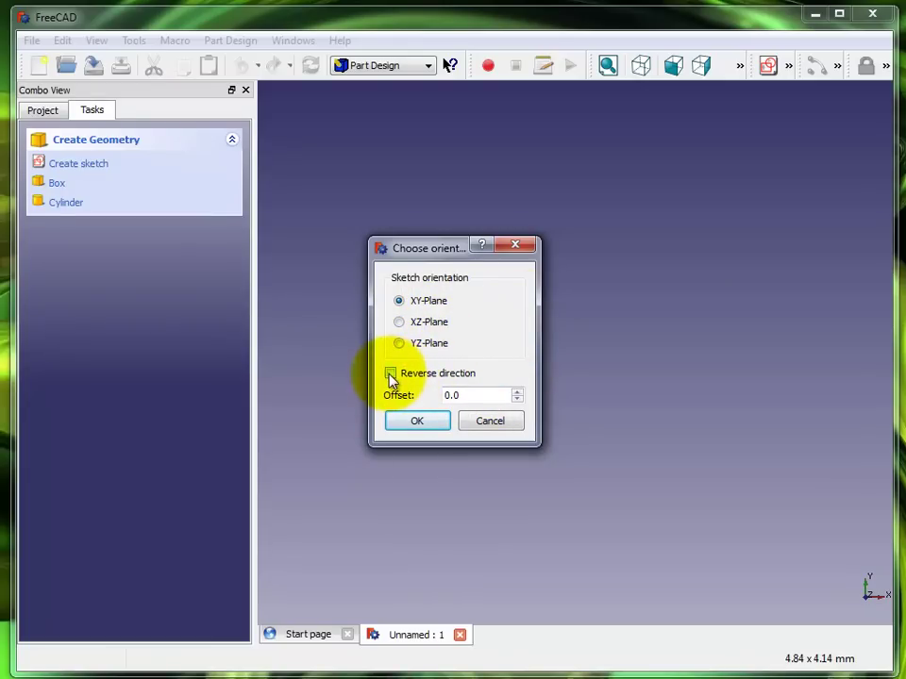
pyautogui.click(426, 424)
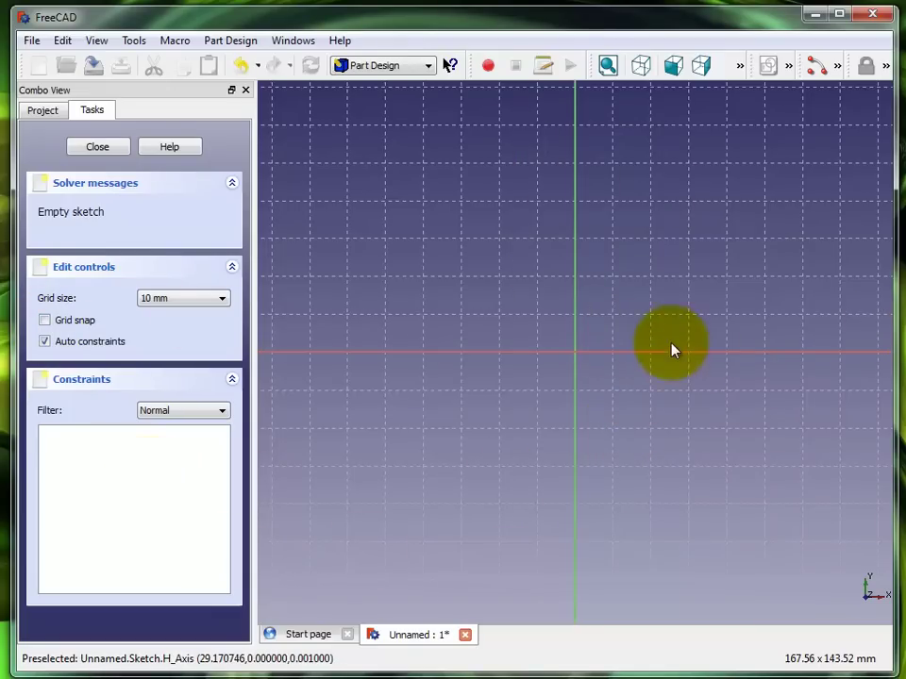
# - Pan the sketch view and set the grid size to 5 mm with grid snap on
pyautogui.moveTo(672, 348)
pyautogui.mouseDown(button='middle')
pyautogui.moveTo(534, 428)
pyautogui.moveTo(612, 395)
pyautogui.moveTo(563, 407)
pyautogui.mouseUp(button='middle')
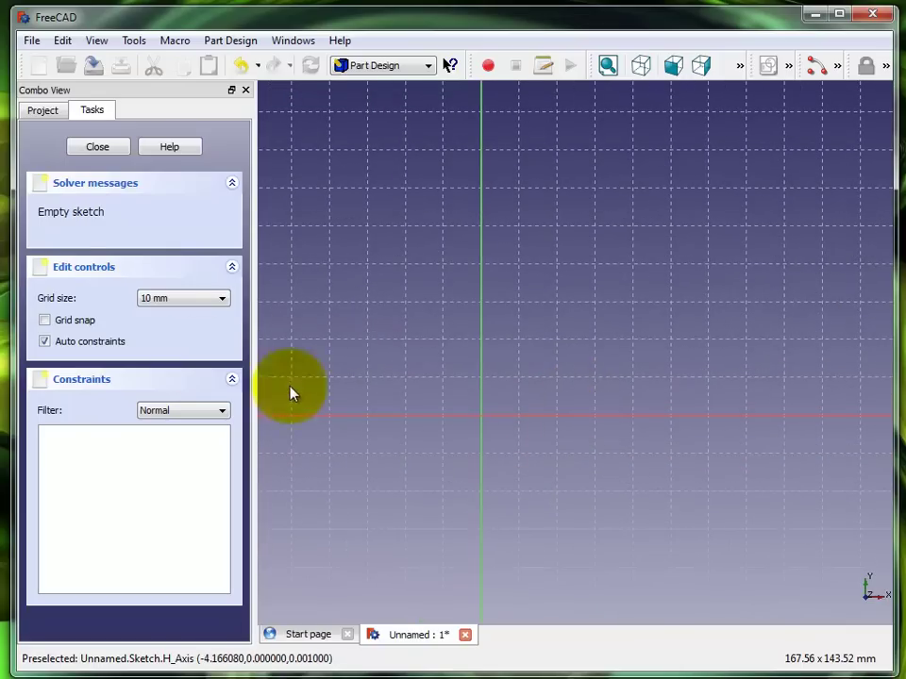
pyautogui.click(222, 300)
pyautogui.click(184, 352)
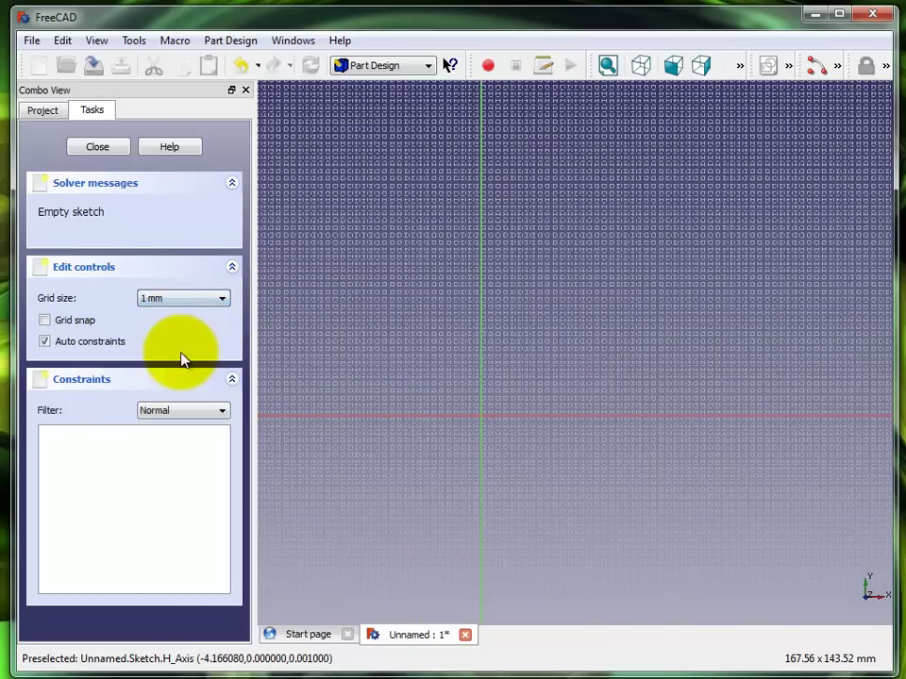
pyautogui.click(227, 303)
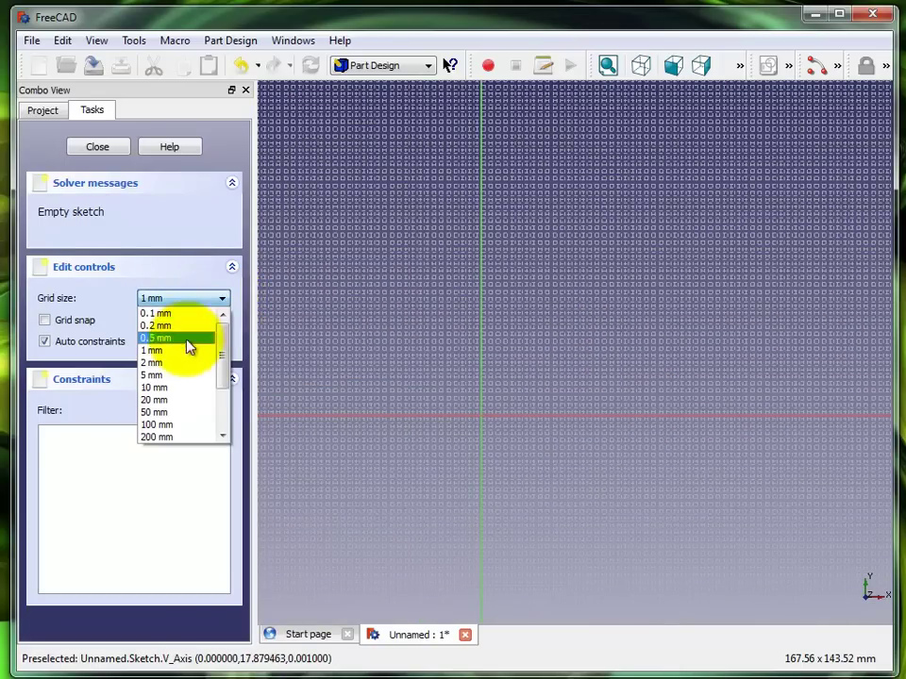
pyautogui.click(157, 373)
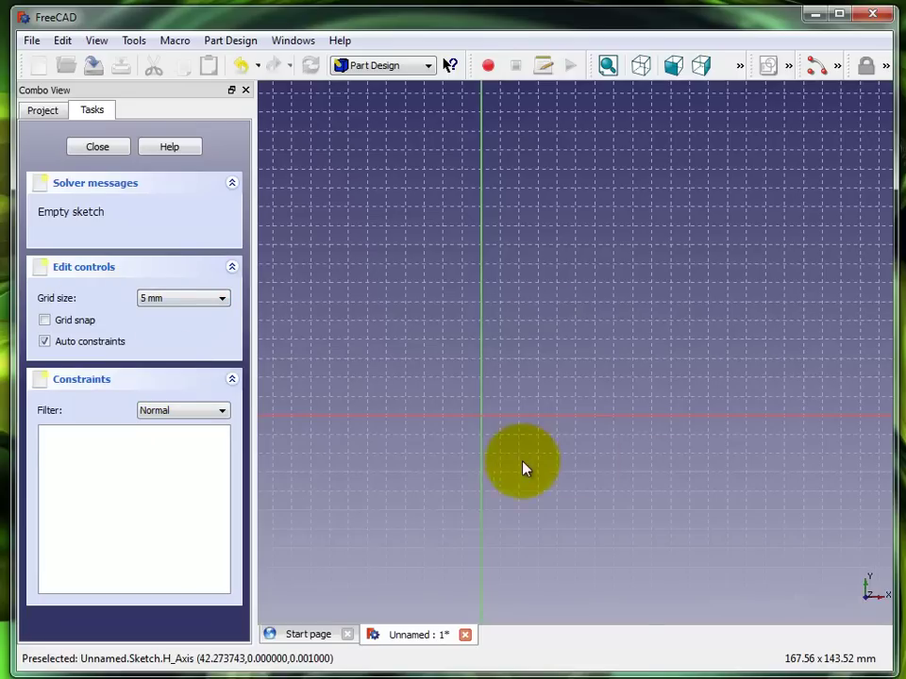
pyautogui.scroll(-1, 524, 469)
pyautogui.scroll(2, 513, 449)
pyautogui.scroll(1, 517, 403)
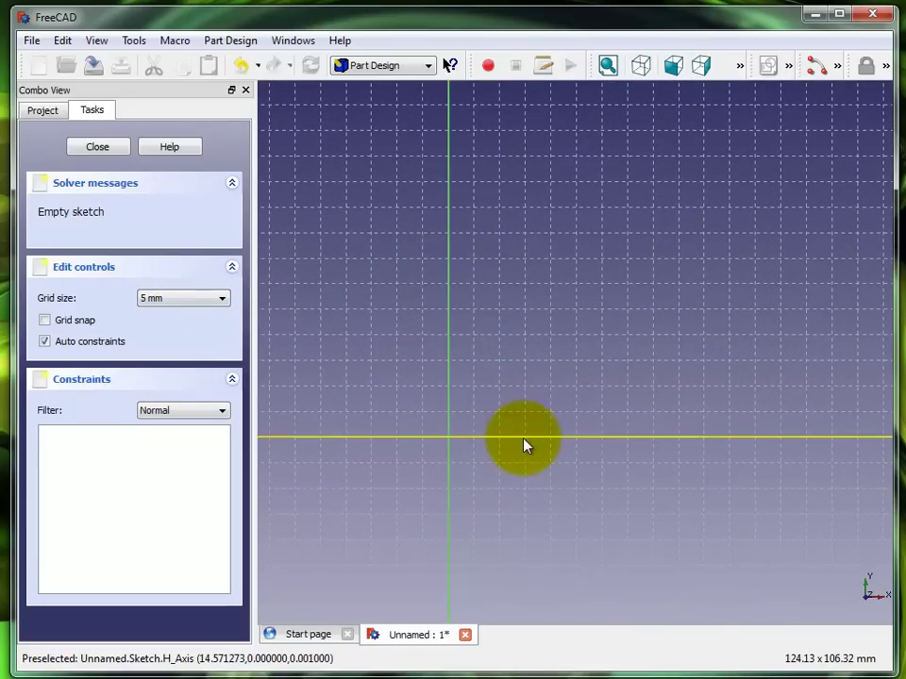
pyautogui.scroll(1, 584, 455)
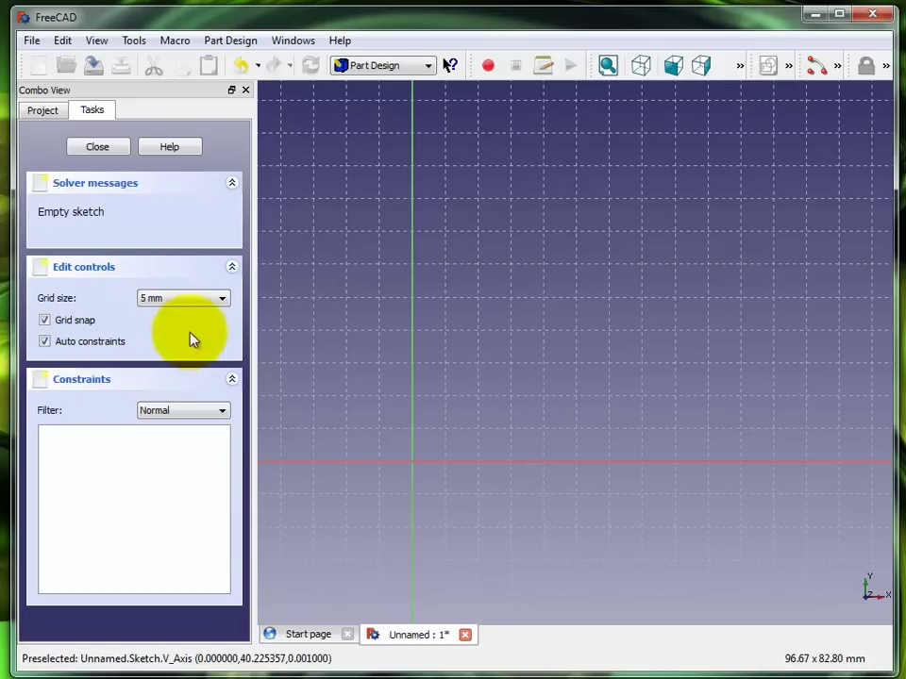
pyautogui.click(837, 68)
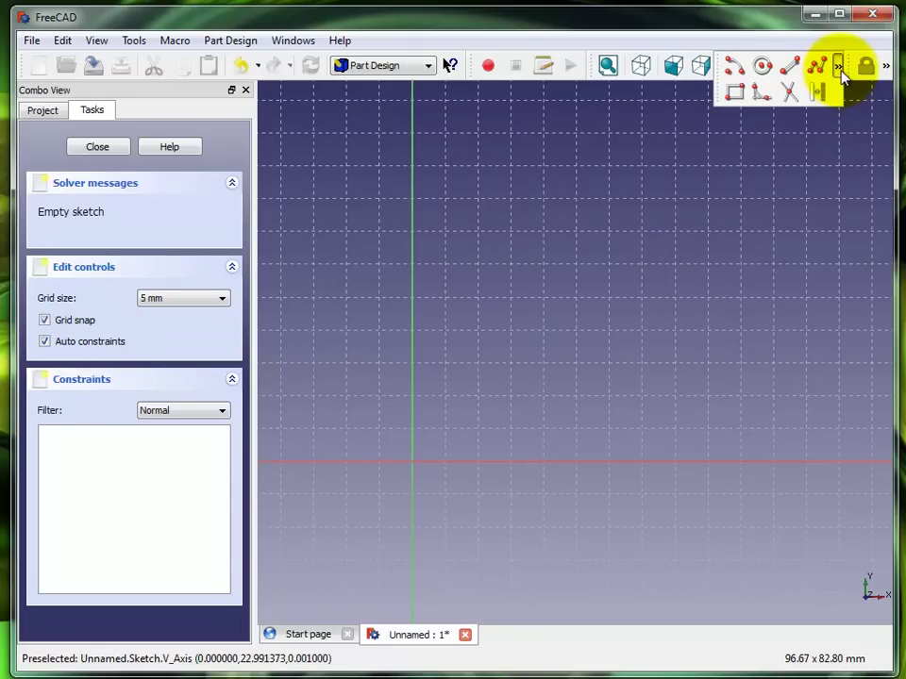
# - Draw a rectangle from the origin to the opposite corner at (55, 30)
pyautogui.click(739, 94)
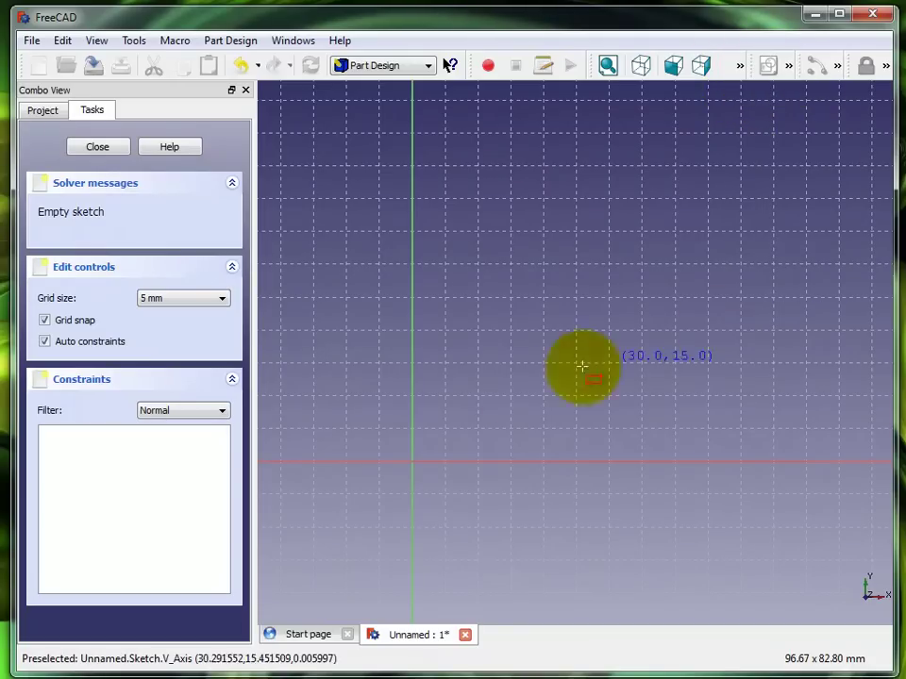
pyautogui.click(412, 463)
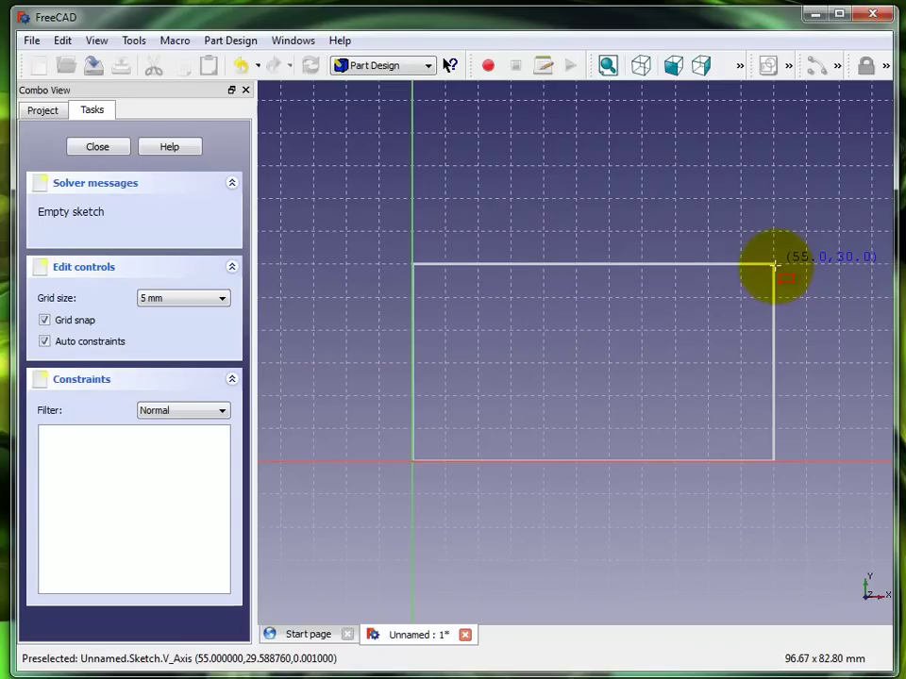
pyautogui.click(775, 269)
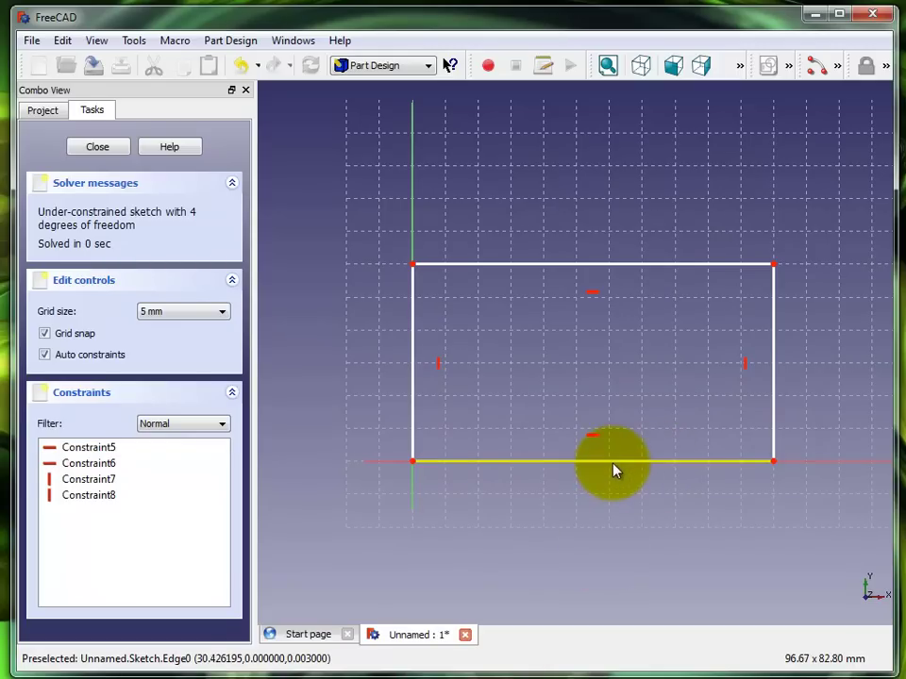
# - Select the rectangle's bottom edge and apply a lock constraint to it
pyautogui.click(614, 471)
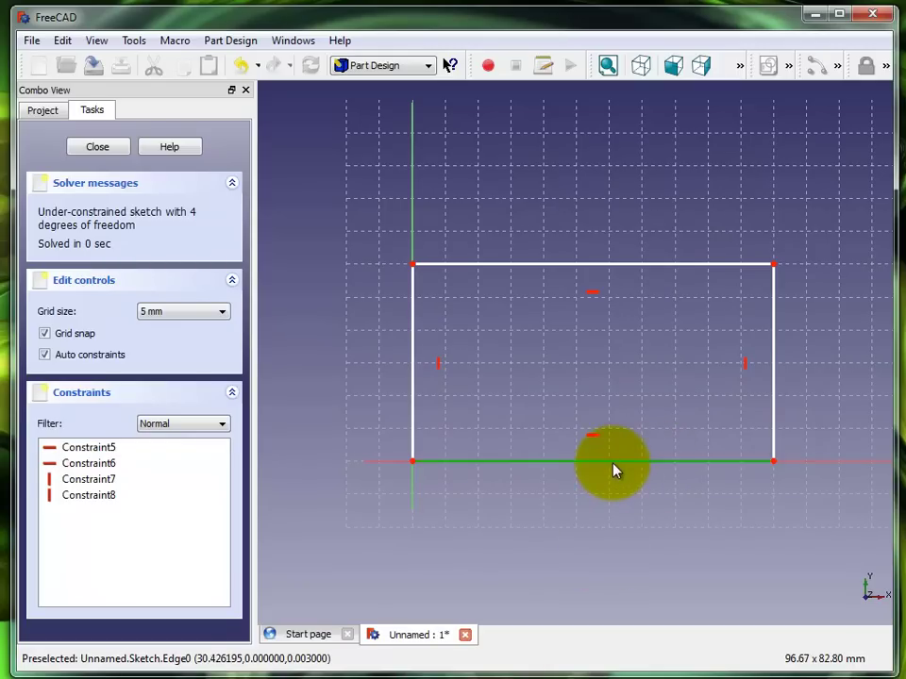
pyautogui.click(837, 65)
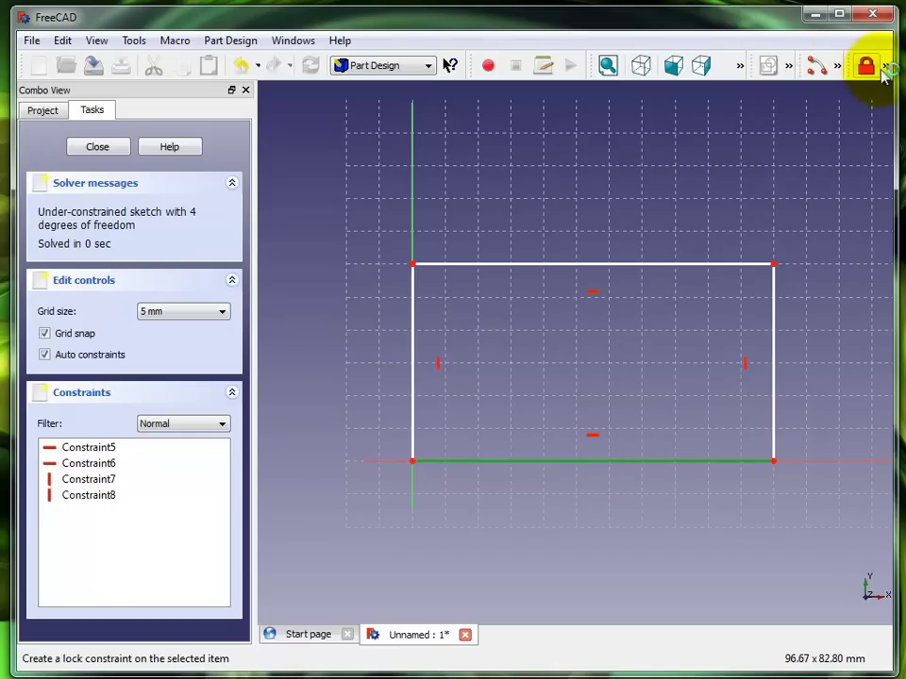
pyautogui.click(866, 65)
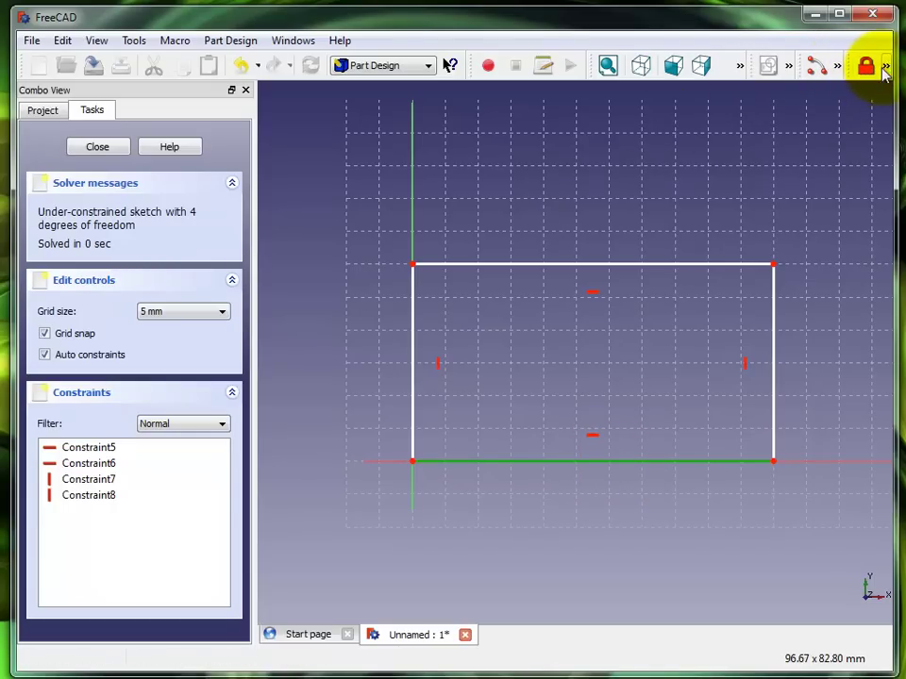
pyautogui.click(886, 68)
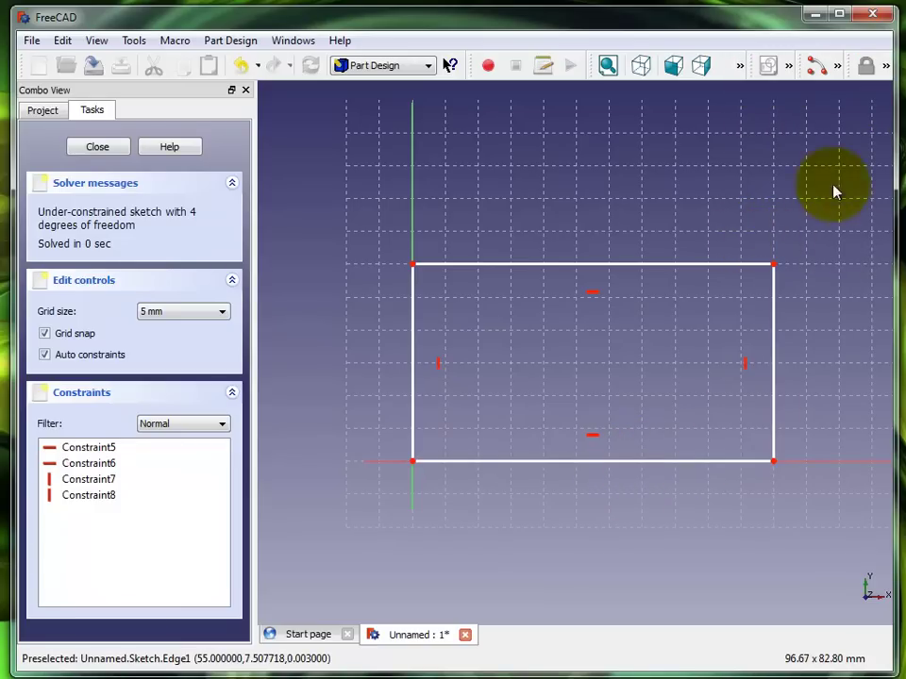
pyautogui.click(887, 68)
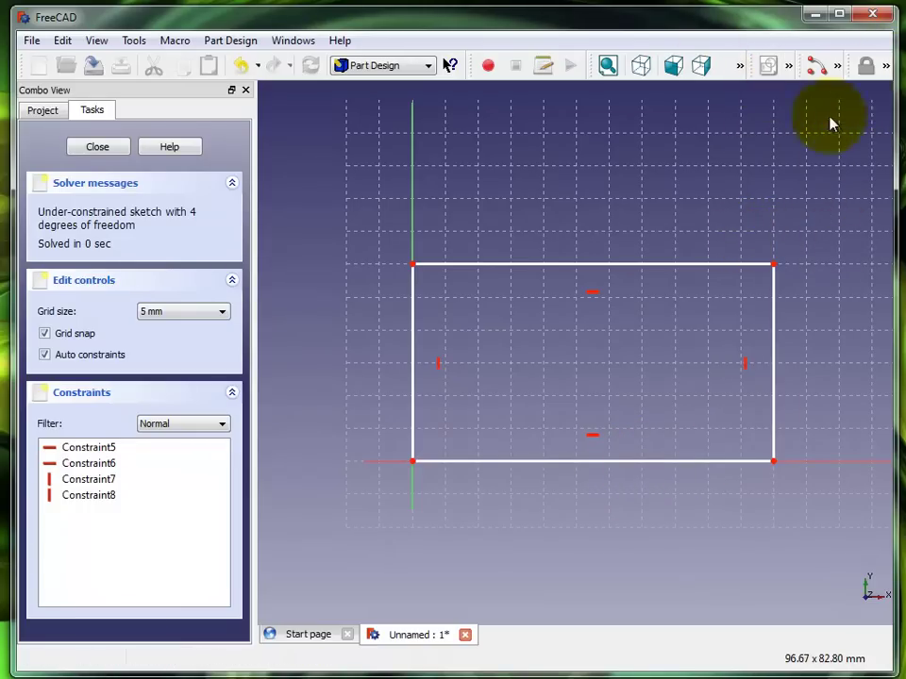
pyautogui.click(887, 68)
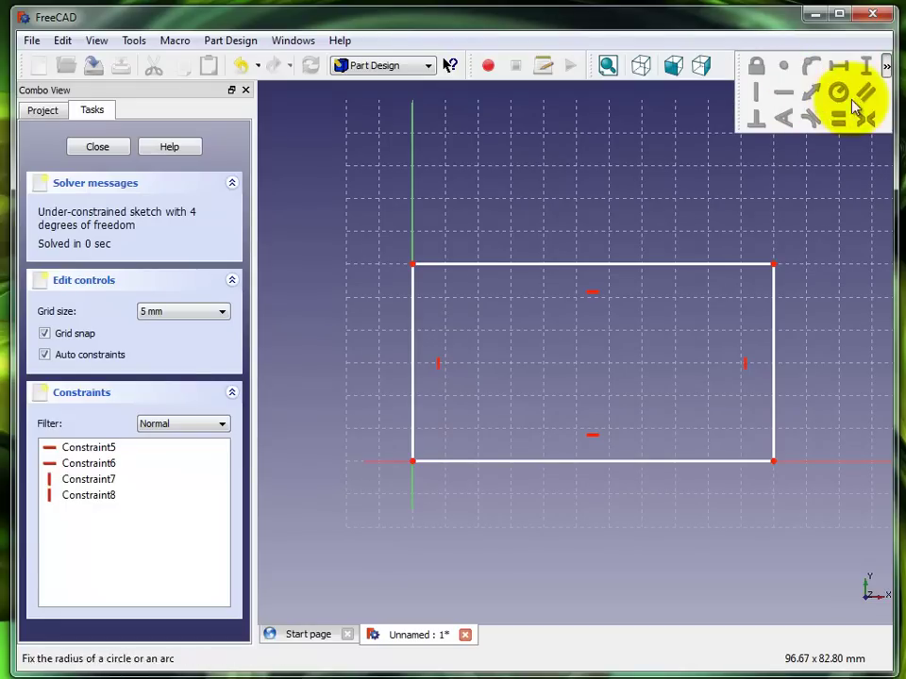
# - Add a vertical distance to the bottom edge, then delete the conflicting Constraint9
pyautogui.click(600, 461)
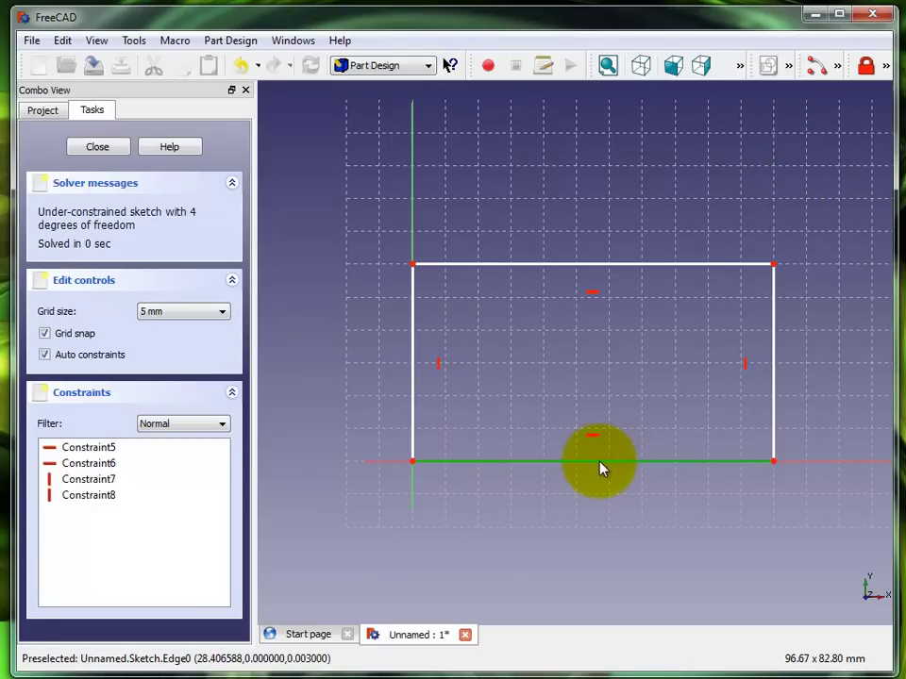
pyautogui.click(885, 65)
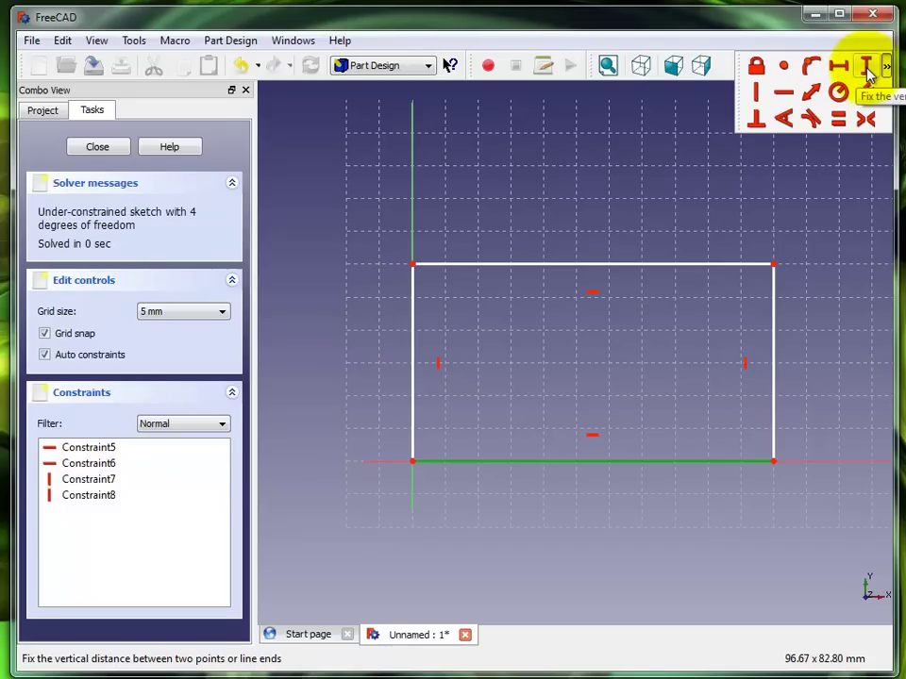
pyautogui.click(867, 72)
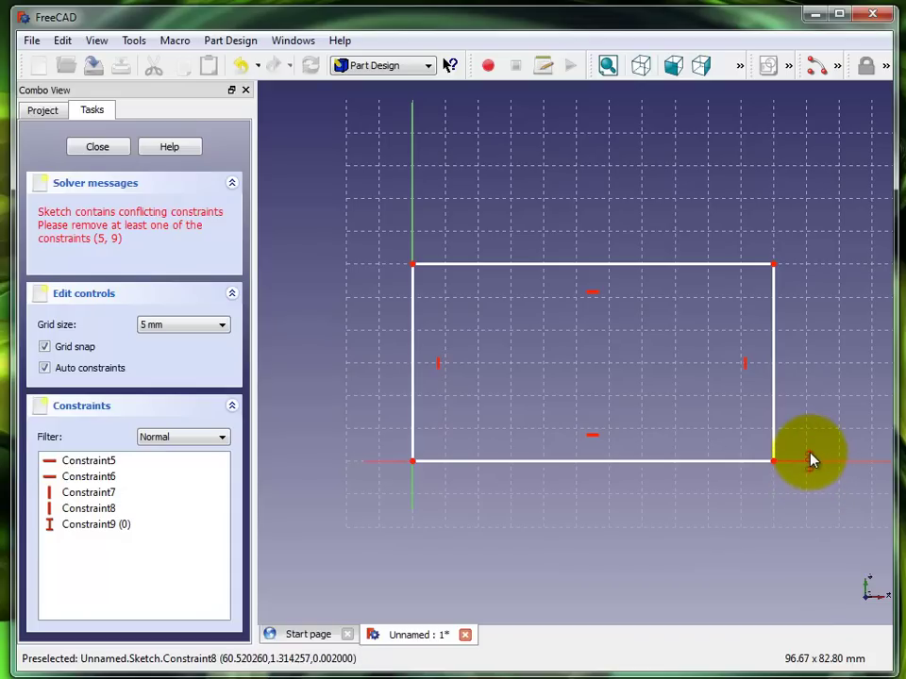
pyautogui.click(95, 526)
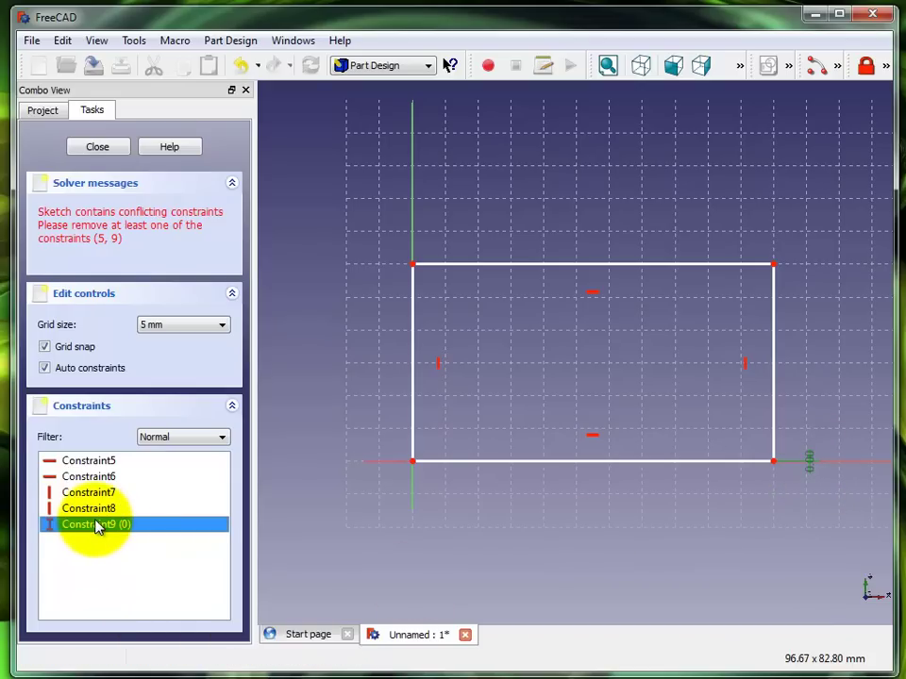
pyautogui.press('Delete')
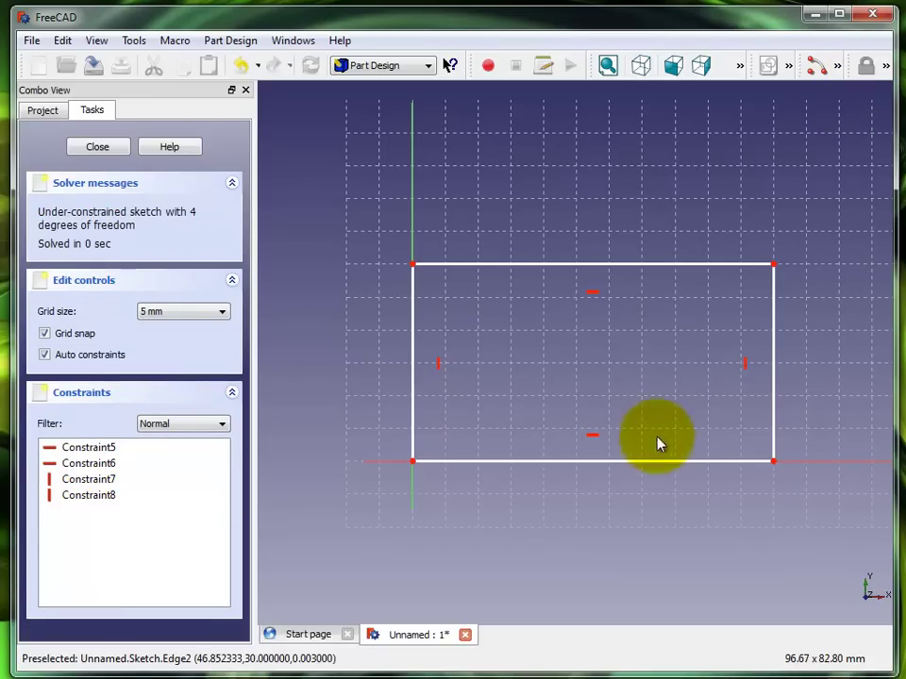
# - Add a horizontal distance to the bottom edge and a vertical distance to the right edge
pyautogui.click(657, 461)
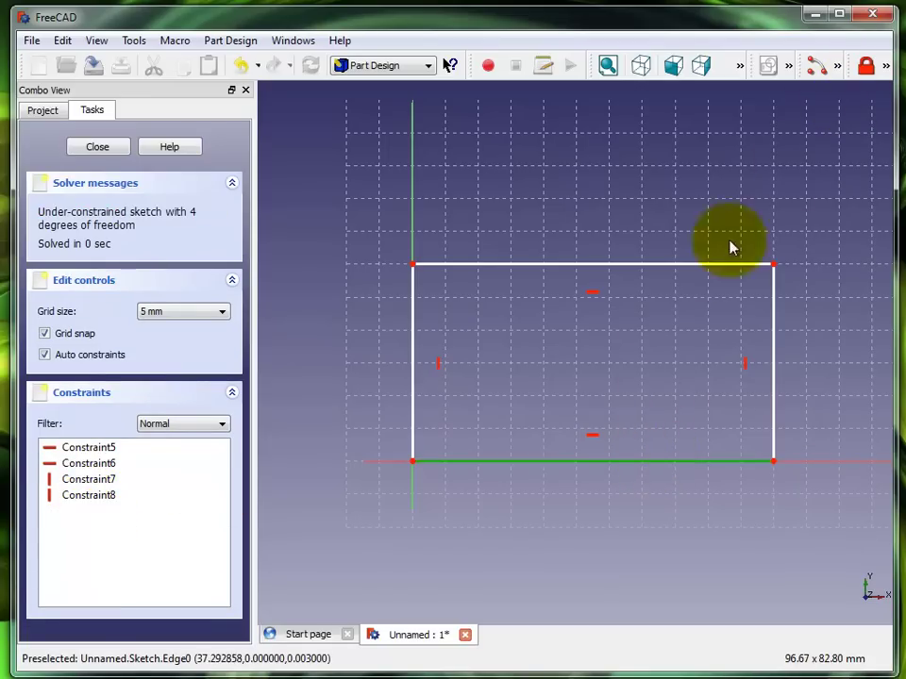
pyautogui.click(886, 66)
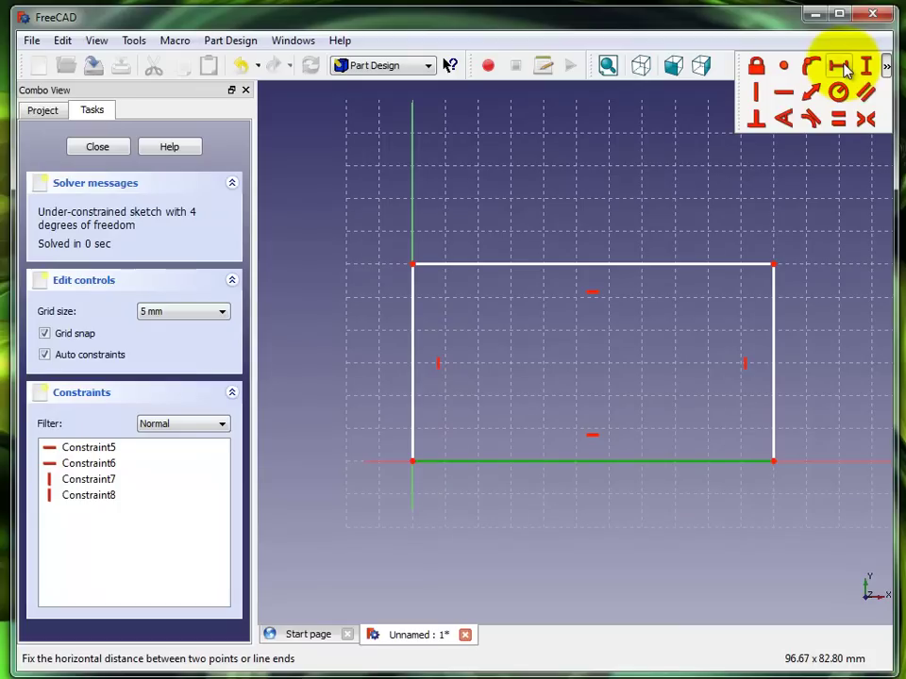
pyautogui.click(841, 66)
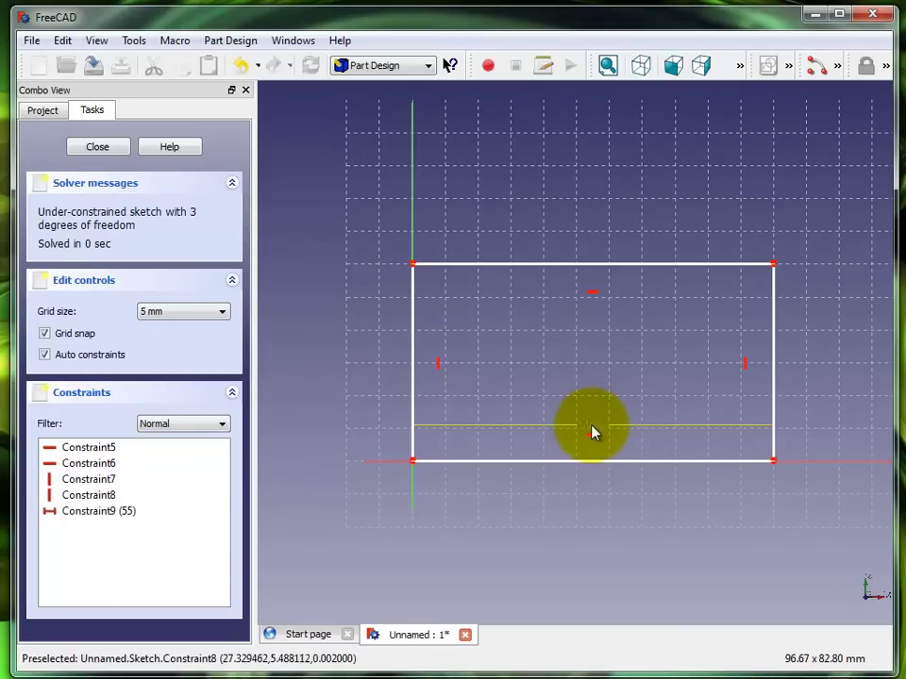
pyautogui.moveTo(576, 504)
pyautogui.mouseDown()
pyautogui.moveTo(572, 525)
pyautogui.moveTo(588, 525)
pyautogui.mouseUp()
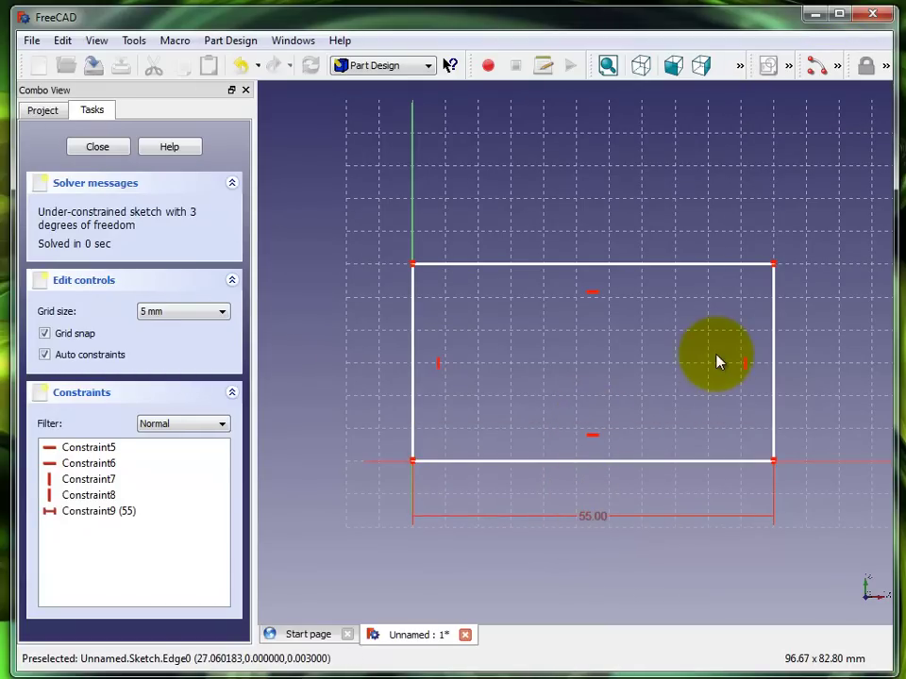
pyautogui.click(775, 355)
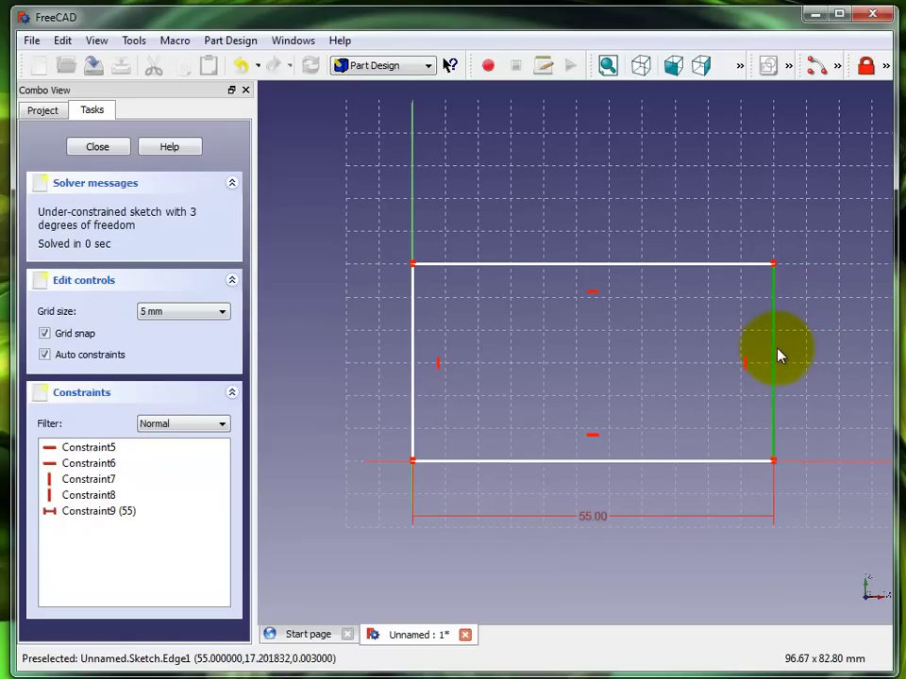
pyautogui.click(886, 66)
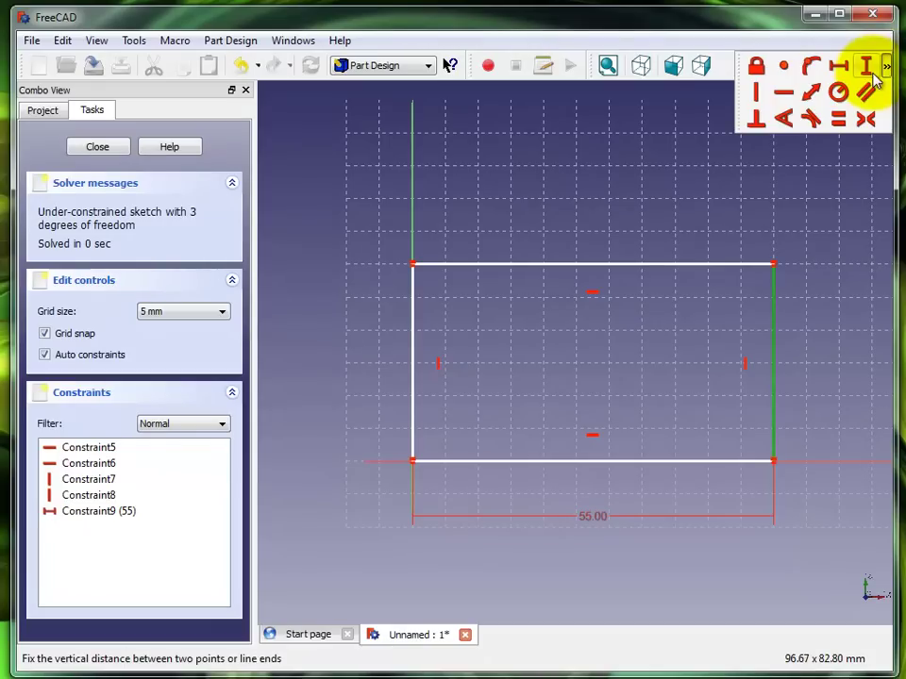
pyautogui.click(865, 66)
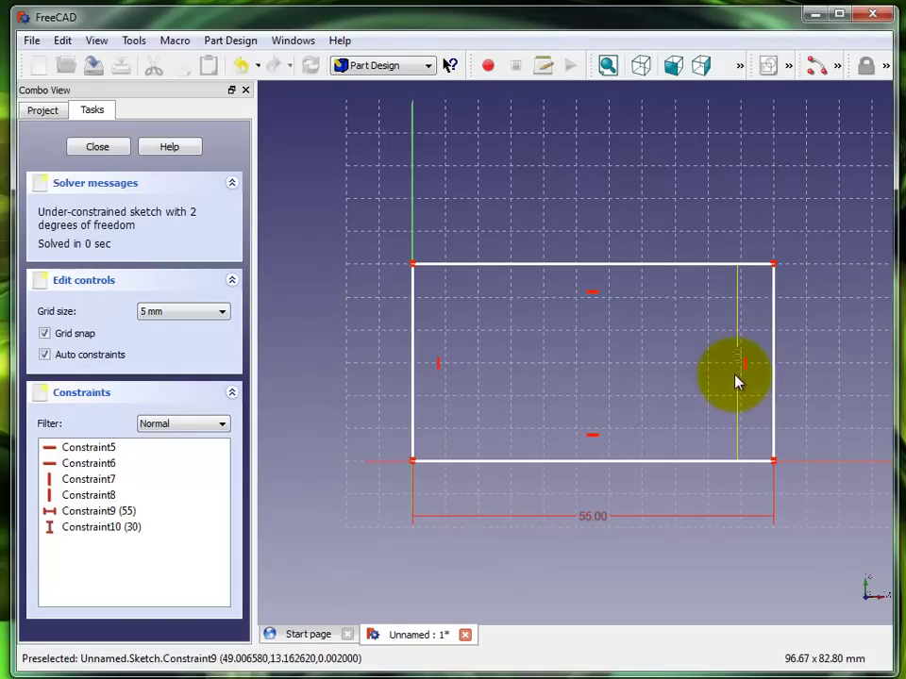
pyautogui.moveTo(738, 383); pyautogui.dragTo(850, 378)
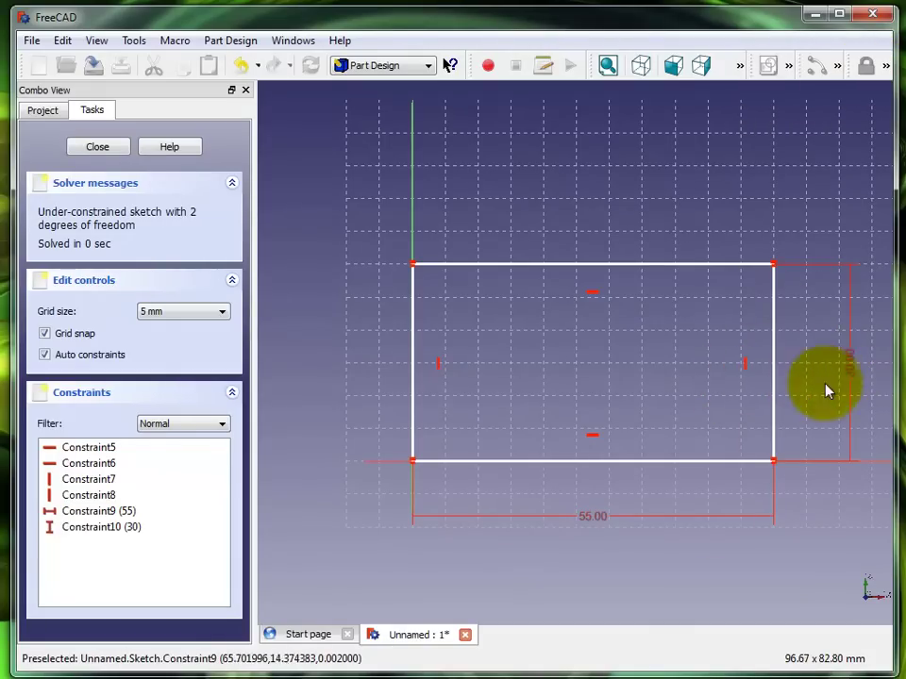
# - Change the width dimension from 55 to 75 mm and the height from 30 to 35 mm
pyautogui.doubleClick(598, 525)
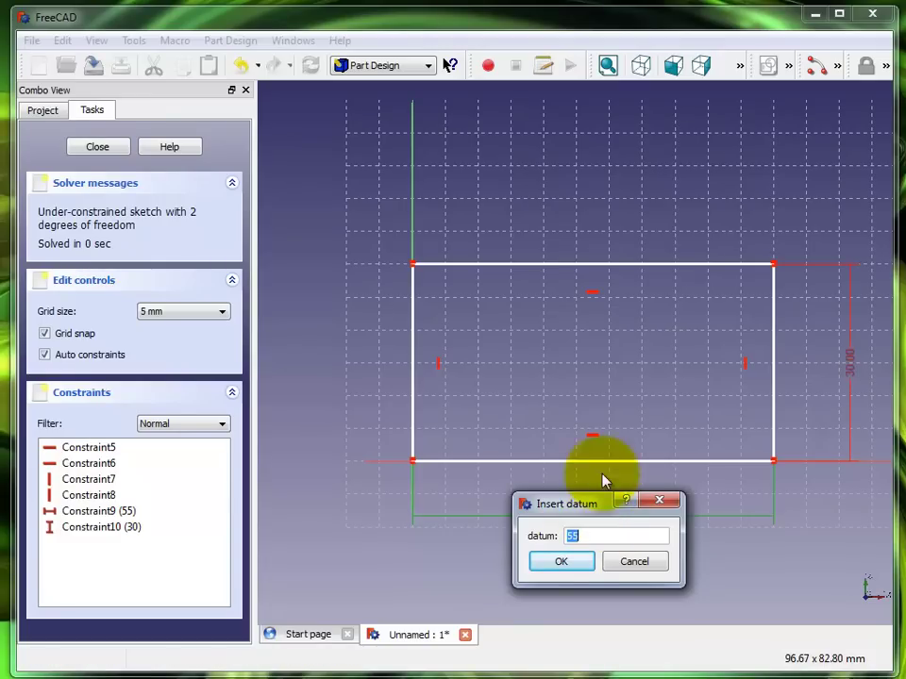
pyautogui.moveTo(585, 504); pyautogui.dragTo(392, 518)
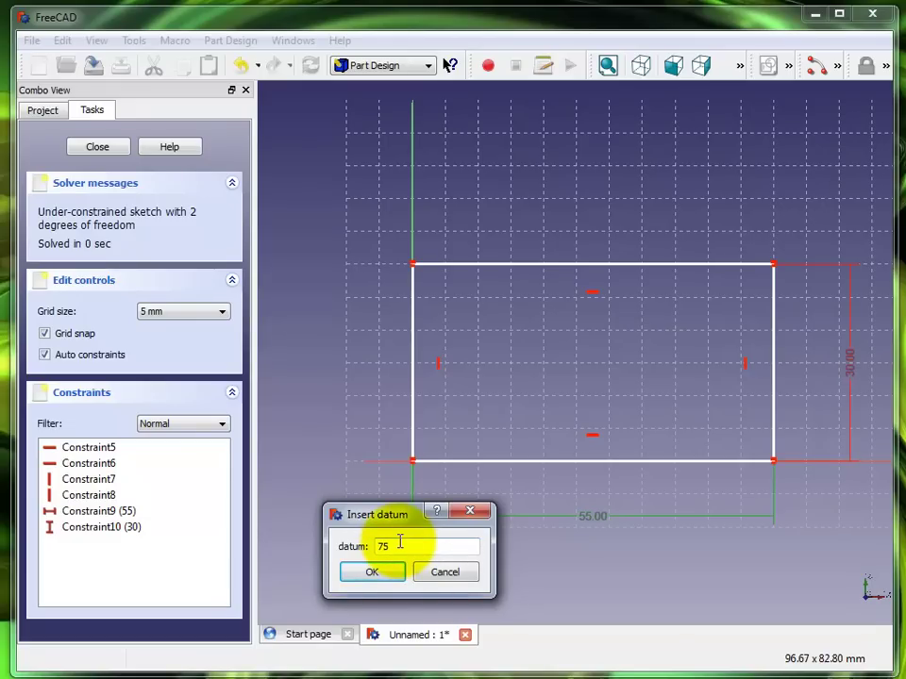
pyautogui.click(374, 573)
pyautogui.scroll(-1, 566, 478)
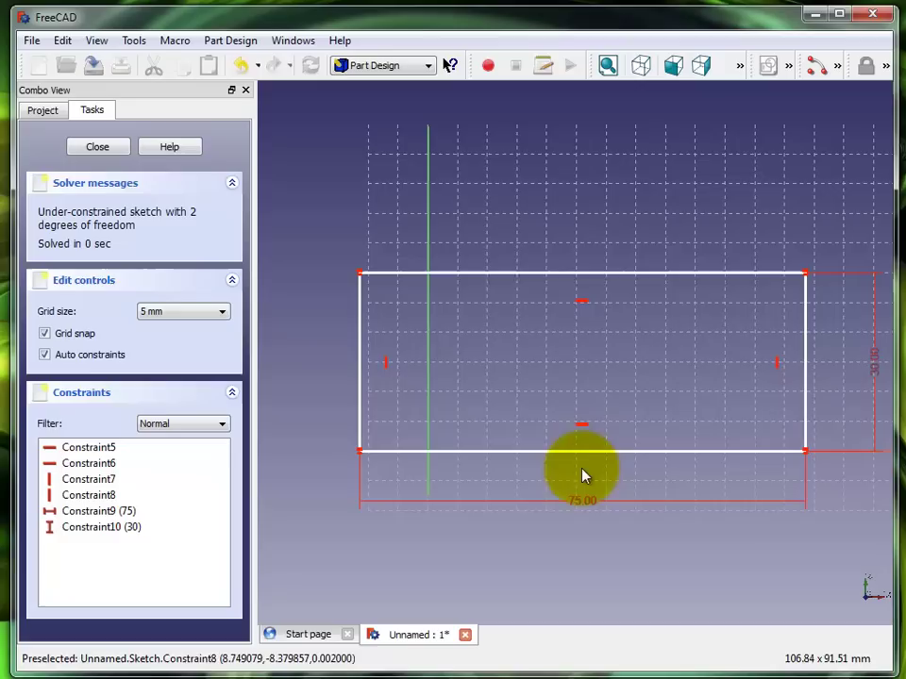
pyautogui.scroll(-1, 795, 397)
pyautogui.scroll(2, 661, 399)
pyautogui.scroll(-2, 664, 406)
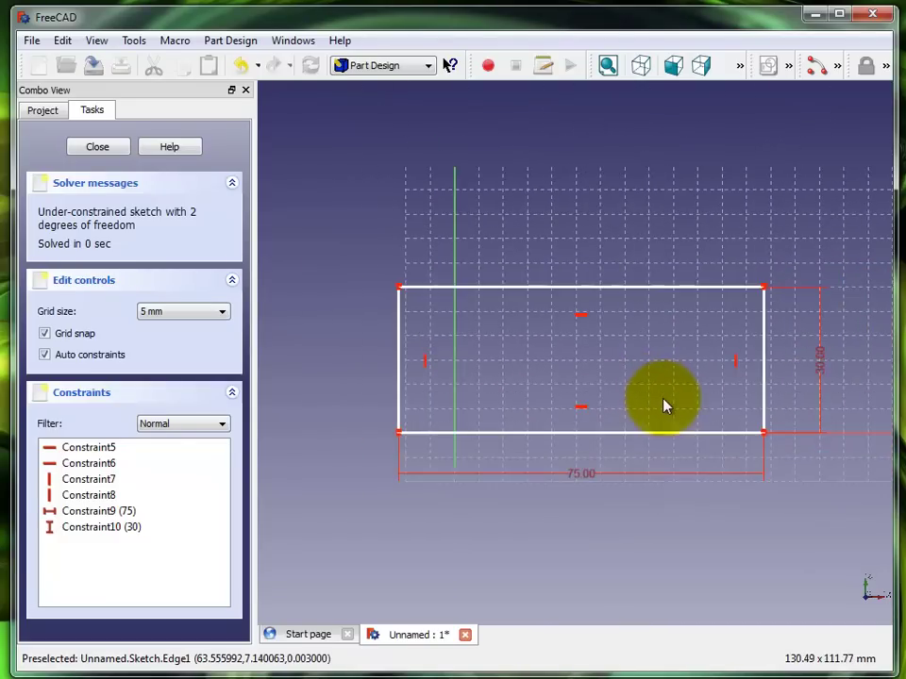
pyautogui.scroll(-1, 674, 398)
pyautogui.scroll(2, 651, 425)
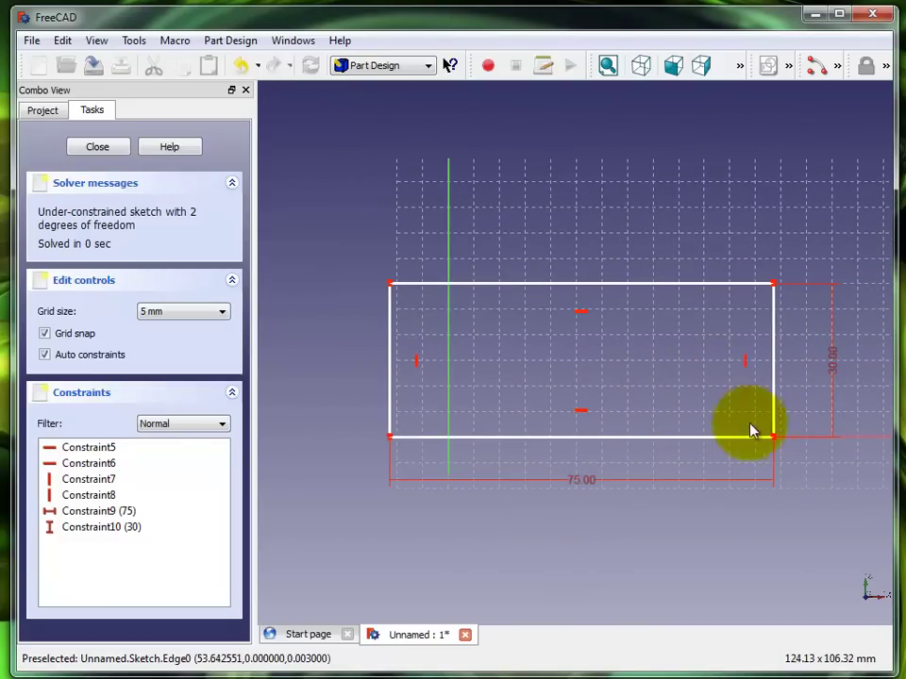
pyautogui.doubleClick(835, 369)
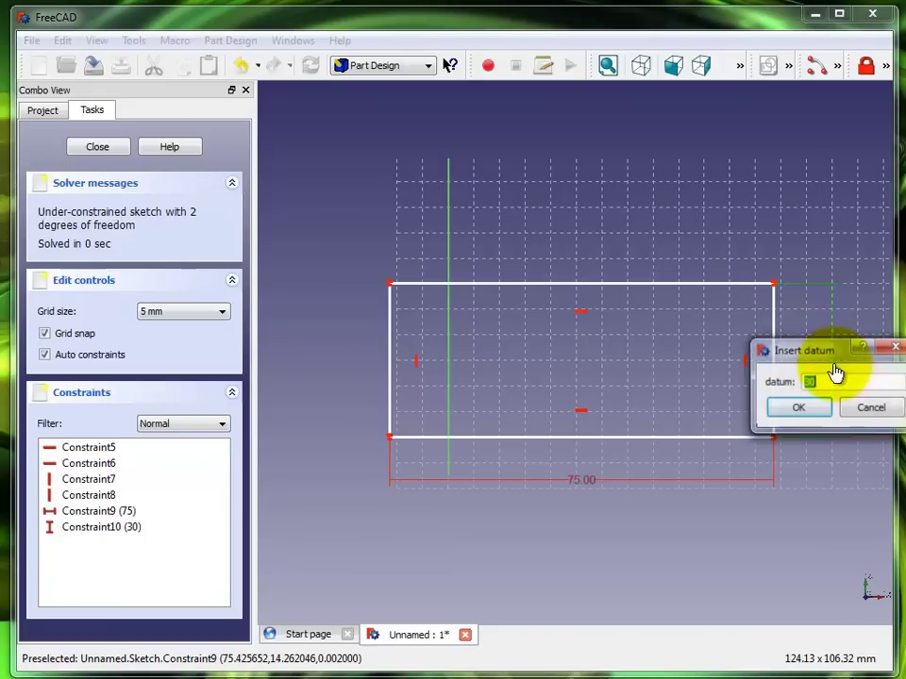
pyautogui.write('3')
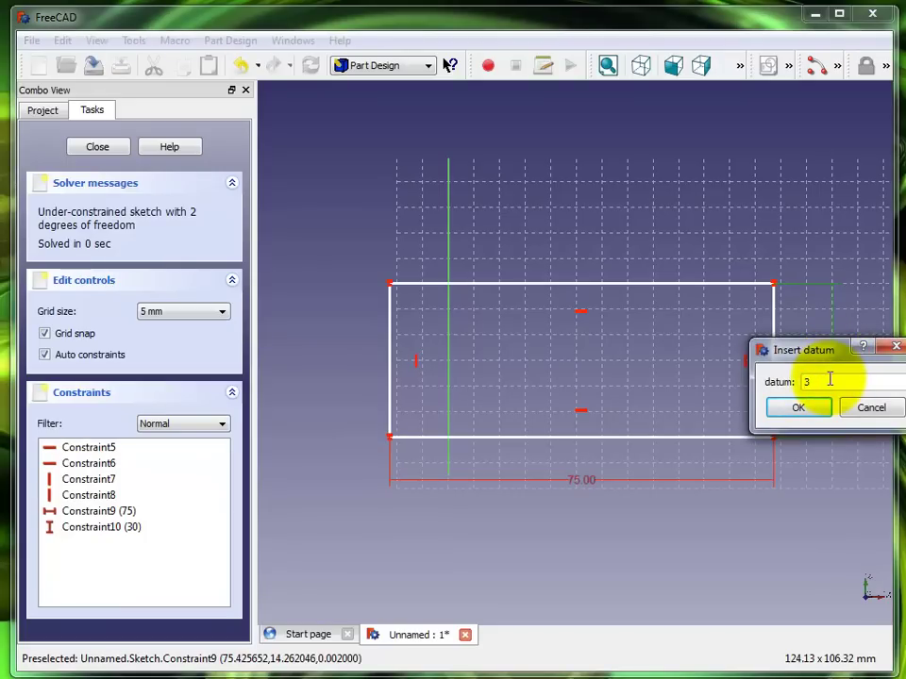
pyautogui.write('5')
pyautogui.click(802, 407)
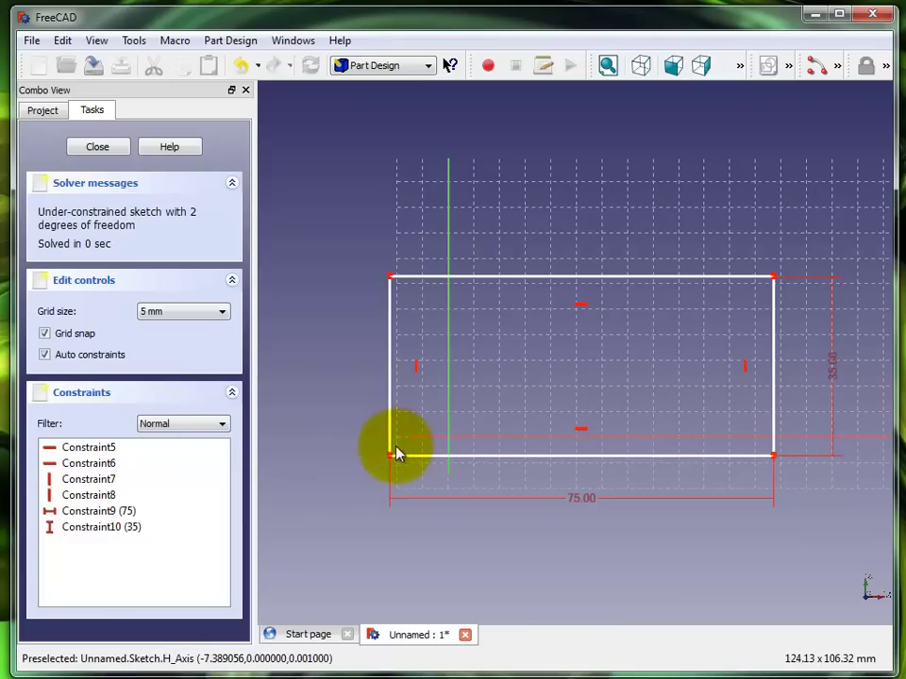
# - Drag the rectangle's bottom-left corner onto the sketch origin and select that corner
pyautogui.moveTo(389, 456); pyautogui.dragTo(447, 449)
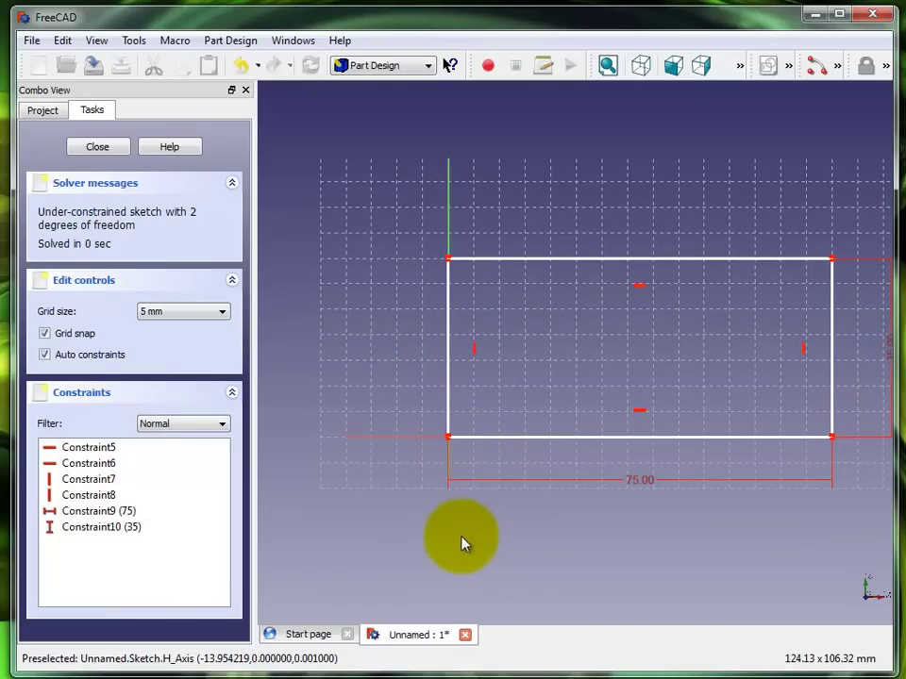
pyautogui.scroll(-1, 467, 426)
pyautogui.scroll(4, 384, 495)
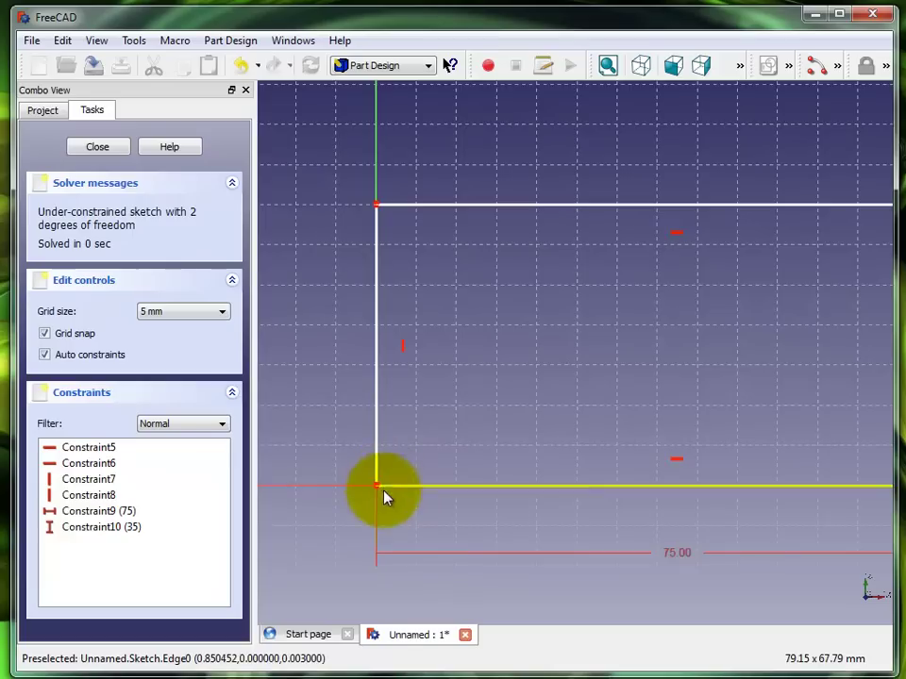
pyautogui.moveTo(357, 503)
pyautogui.mouseDown()
pyautogui.moveTo(377, 487)
pyautogui.moveTo(368, 500)
pyautogui.moveTo(353, 496)
pyautogui.mouseUp()
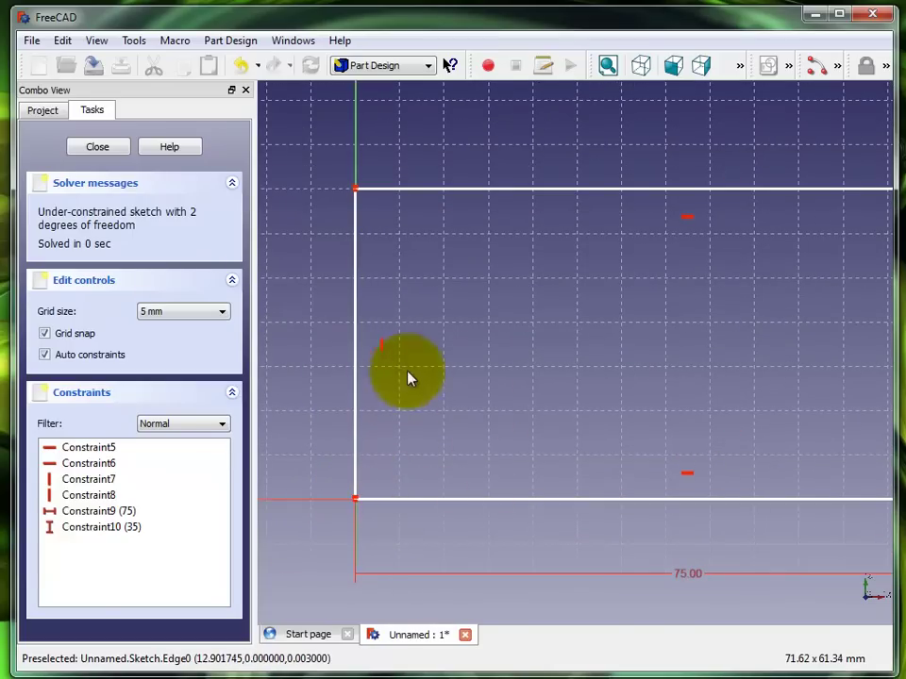
pyautogui.scroll(-2, 443, 401)
pyautogui.scroll(-2, 469, 417)
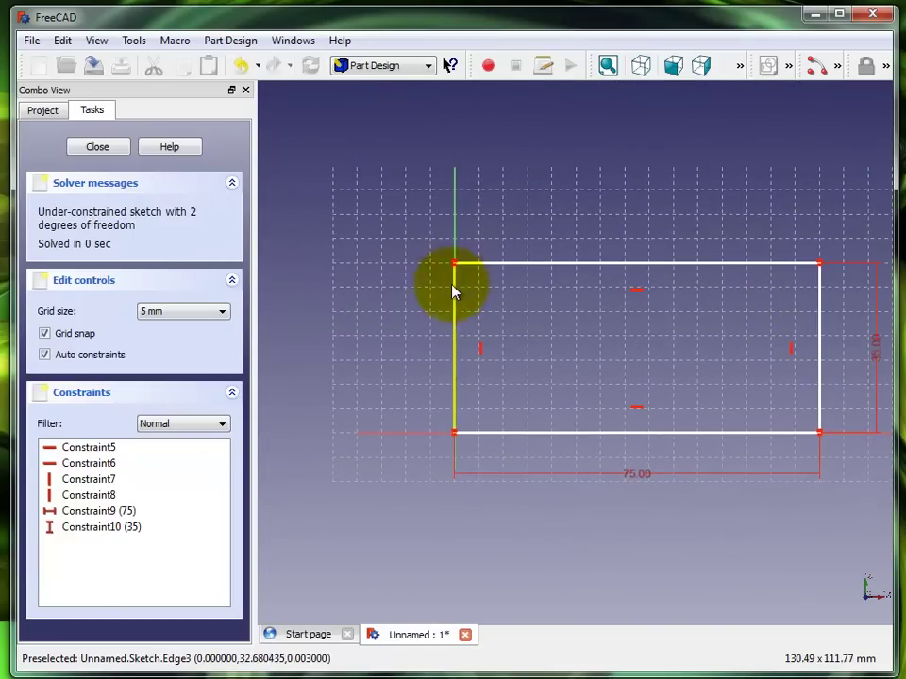
pyautogui.click(455, 437)
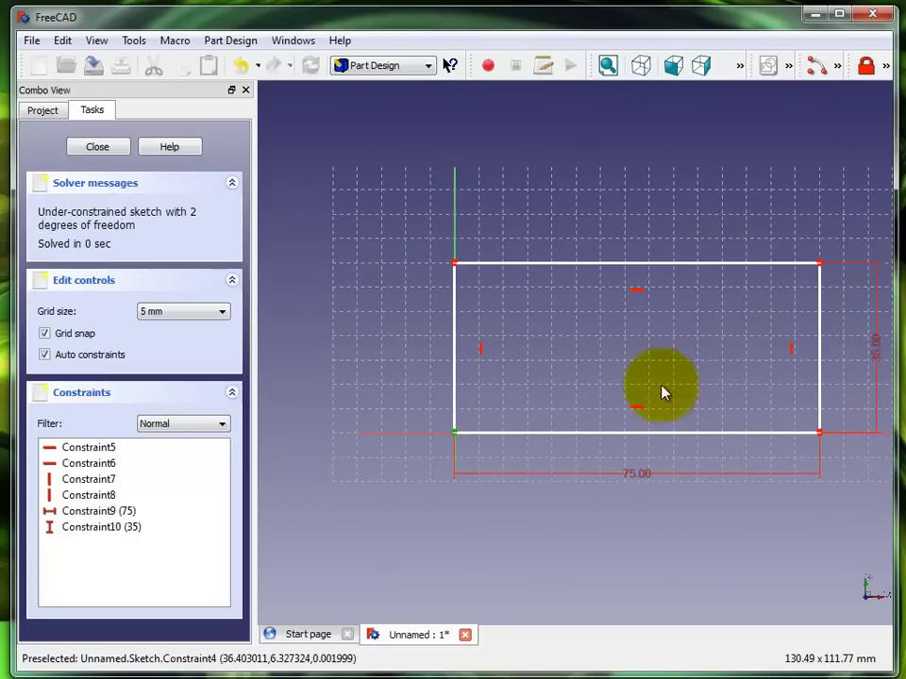
pyautogui.click(865, 65)
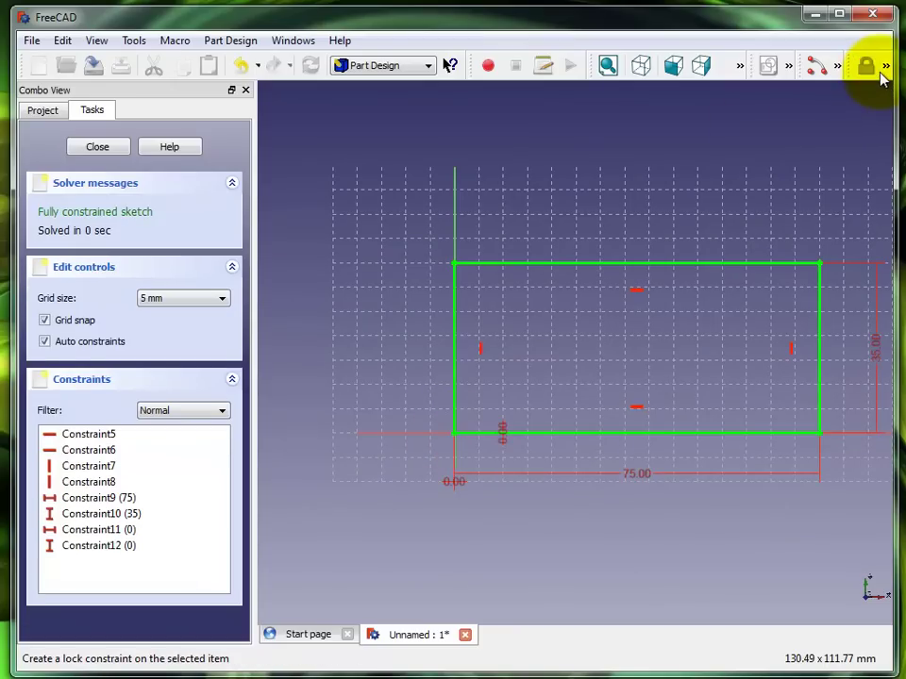
pyautogui.doubleClick(96, 498)
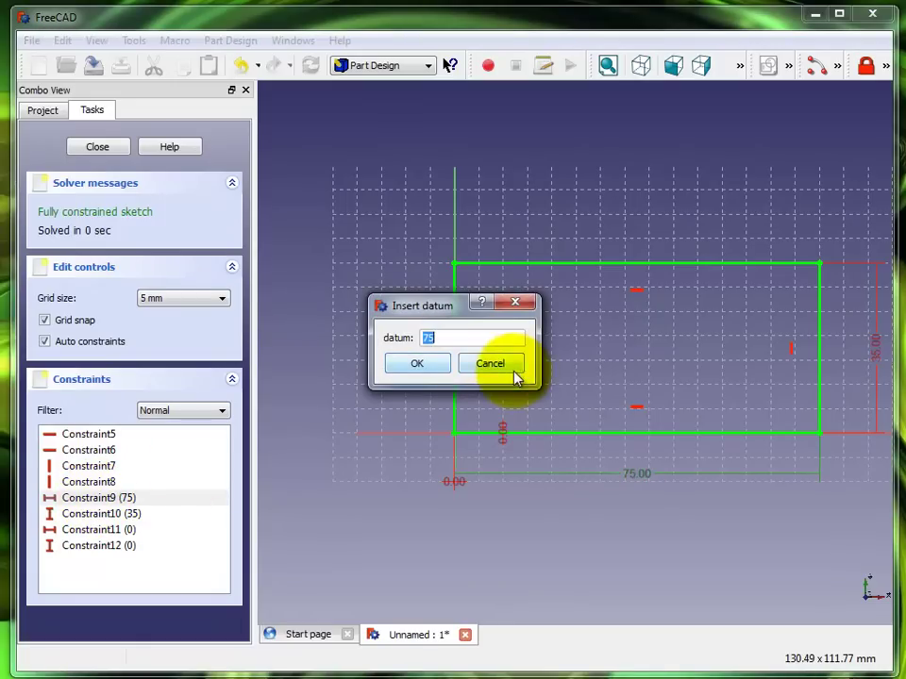
pyautogui.click(479, 368)
pyautogui.click(99, 514)
pyautogui.doubleClick(99, 514)
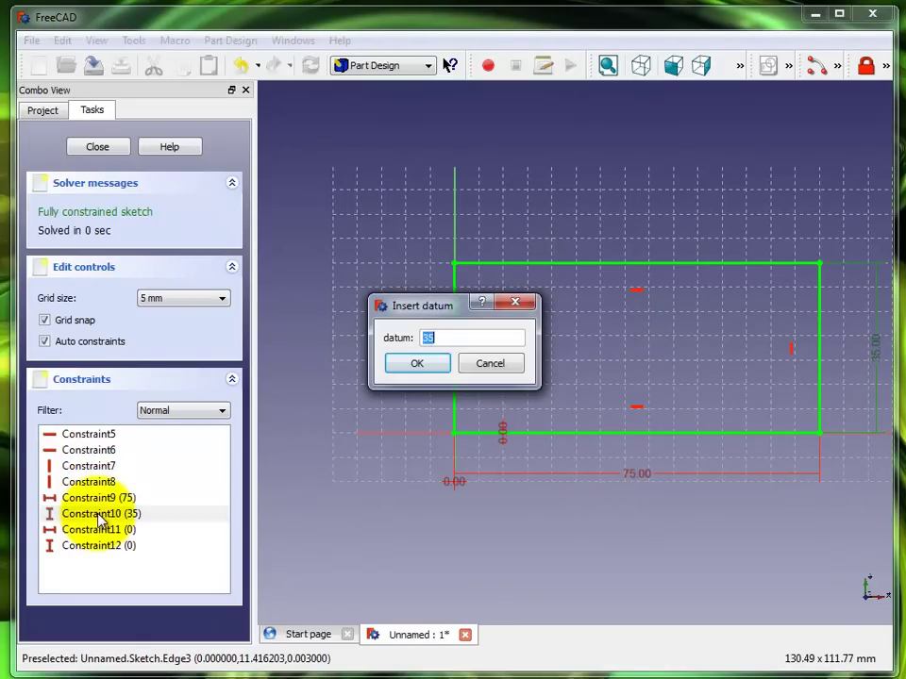
pyautogui.click(502, 375)
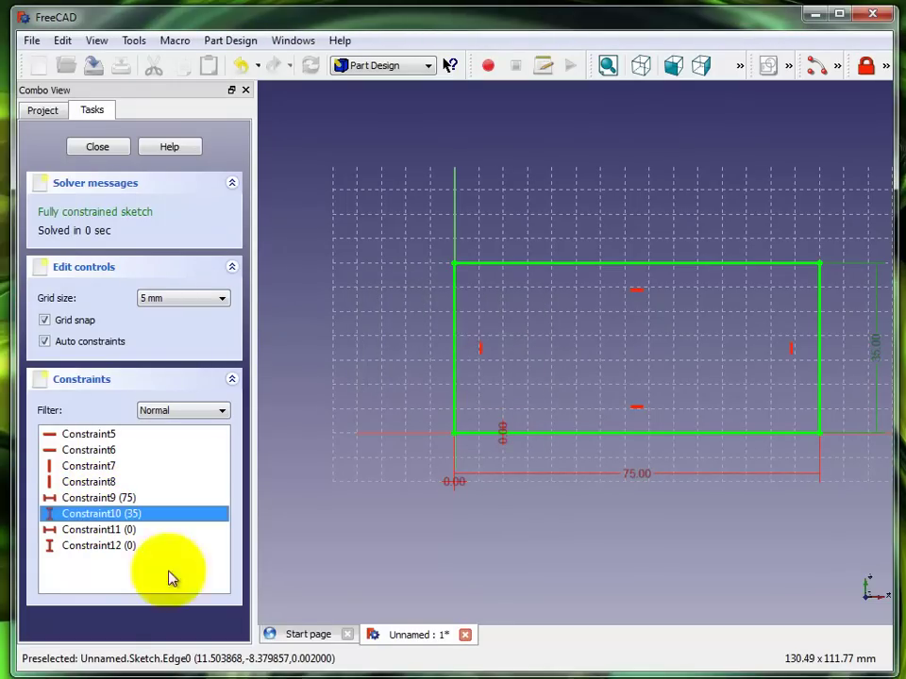
pyautogui.click(96, 531)
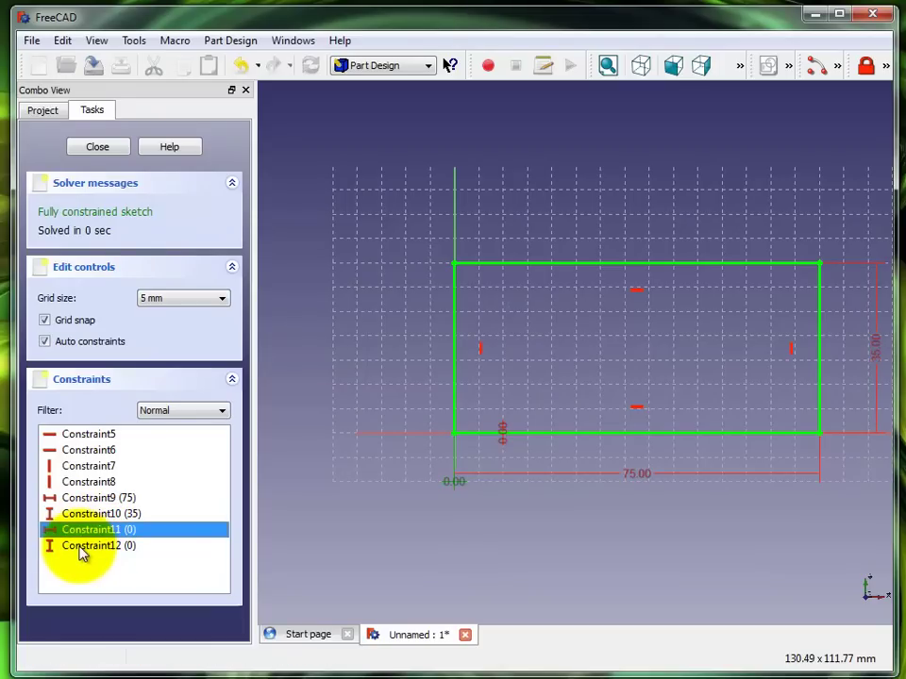
pyautogui.click(97, 547)
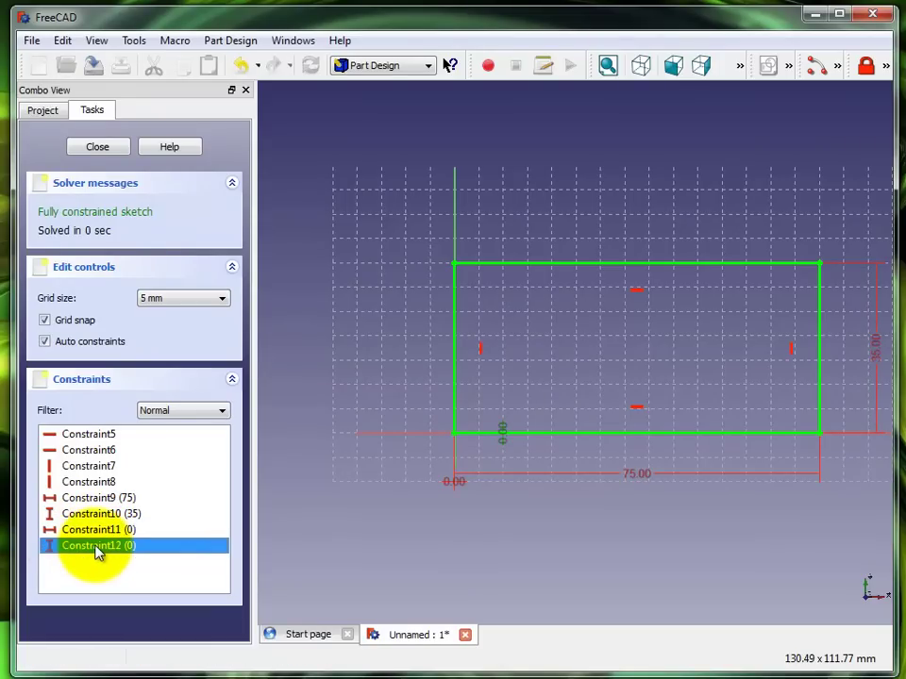
pyautogui.press('Up')
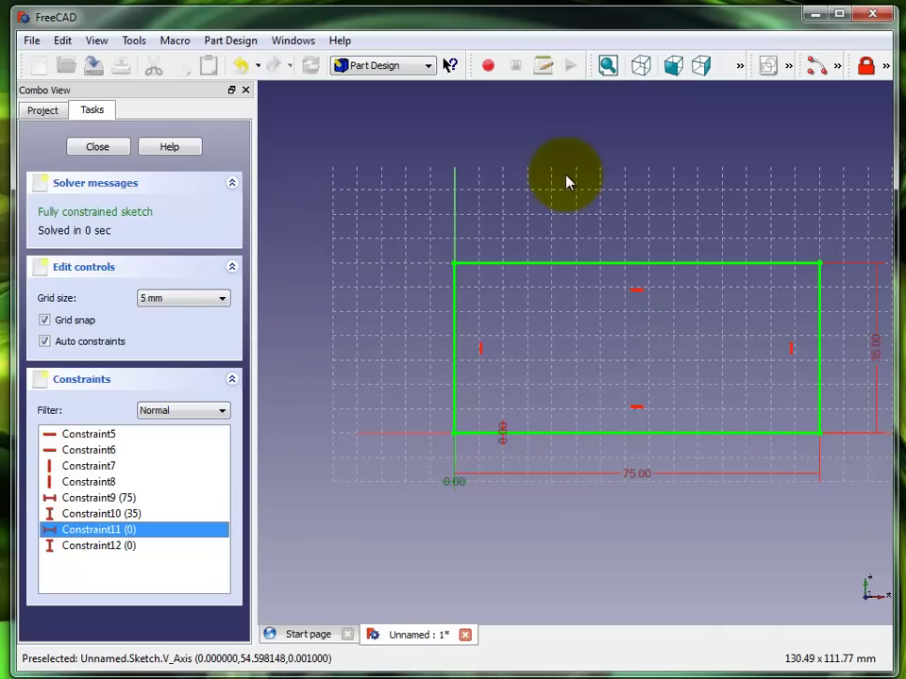
# - Close the sketch editor and expand the hidden Part Design toolbar tools
pyautogui.click(98, 148)
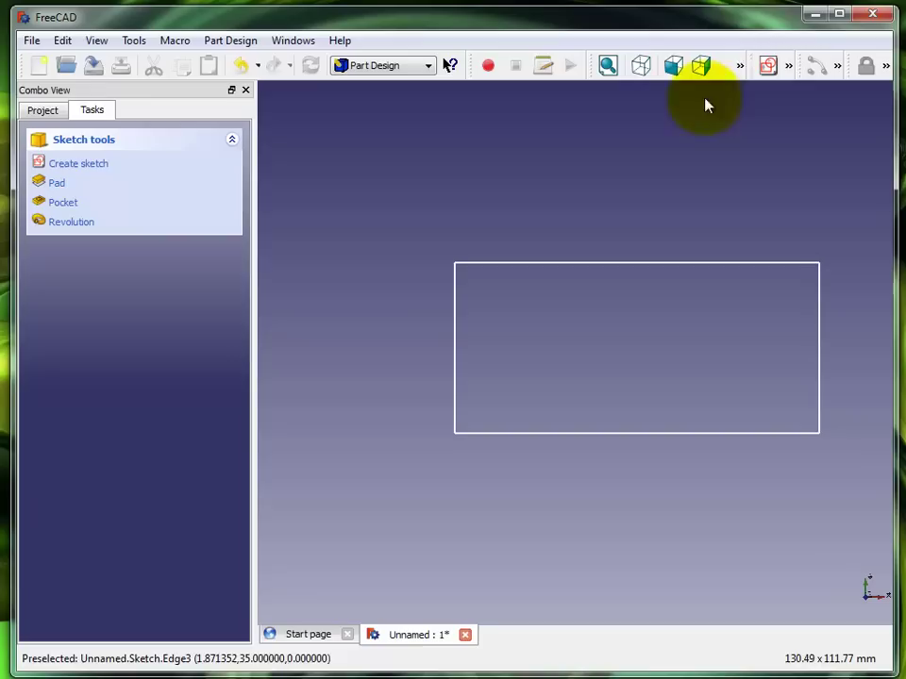
pyautogui.click(789, 66)
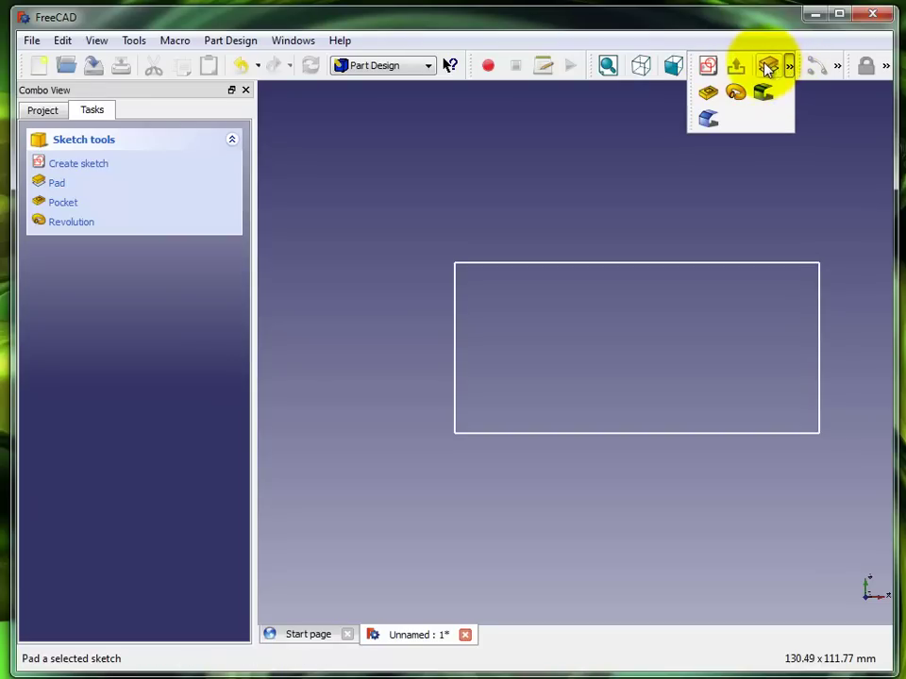
pyautogui.click(788, 66)
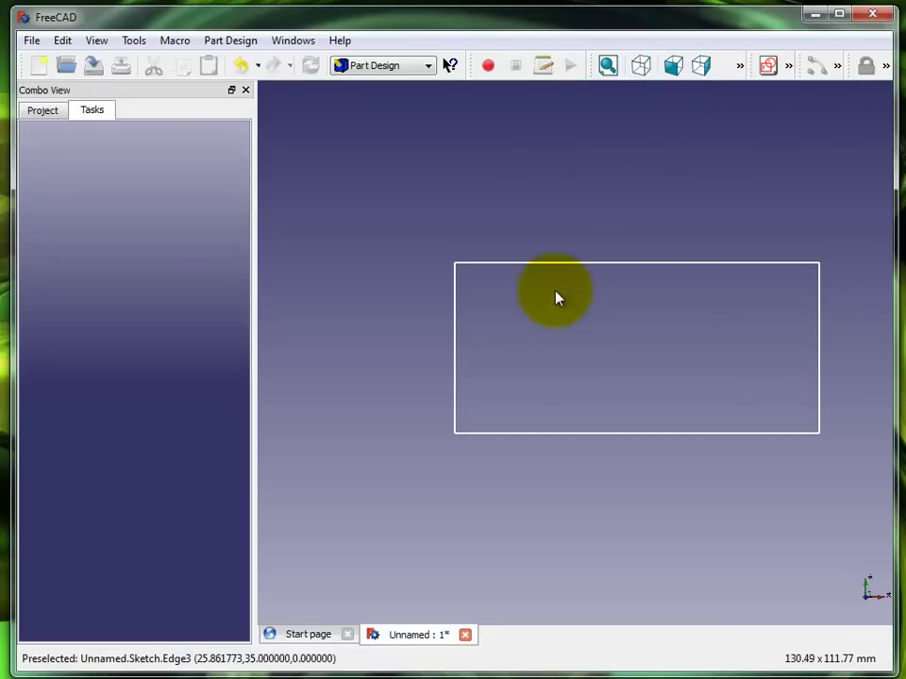
# - Pad the selected rectangle sketch, previewing the default 10 mm extrusion
pyautogui.click(548, 264)
pyautogui.click(60, 187)
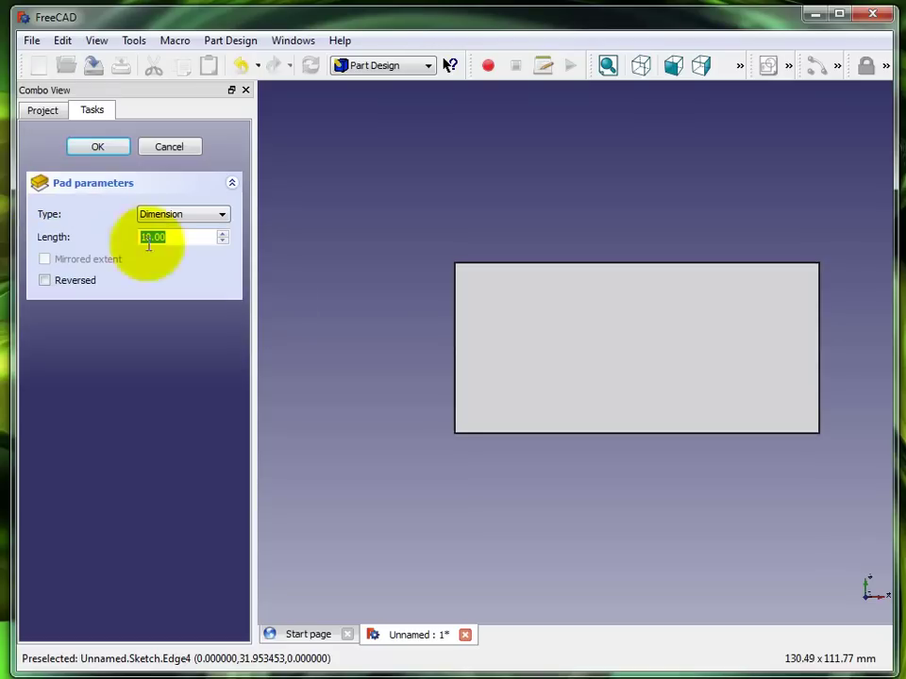
pyautogui.moveTo(544, 332); pyautogui.dragTo(498, 440, button='middle')
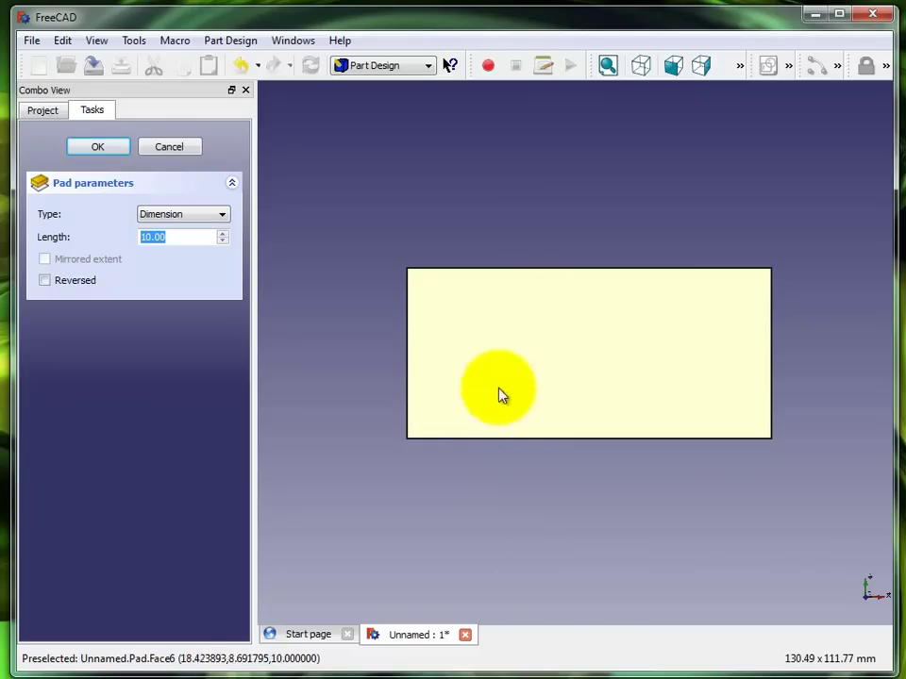
pyautogui.click(462, 269)
pyautogui.scroll(1, 406, 377)
pyautogui.scroll(-2, 491, 283)
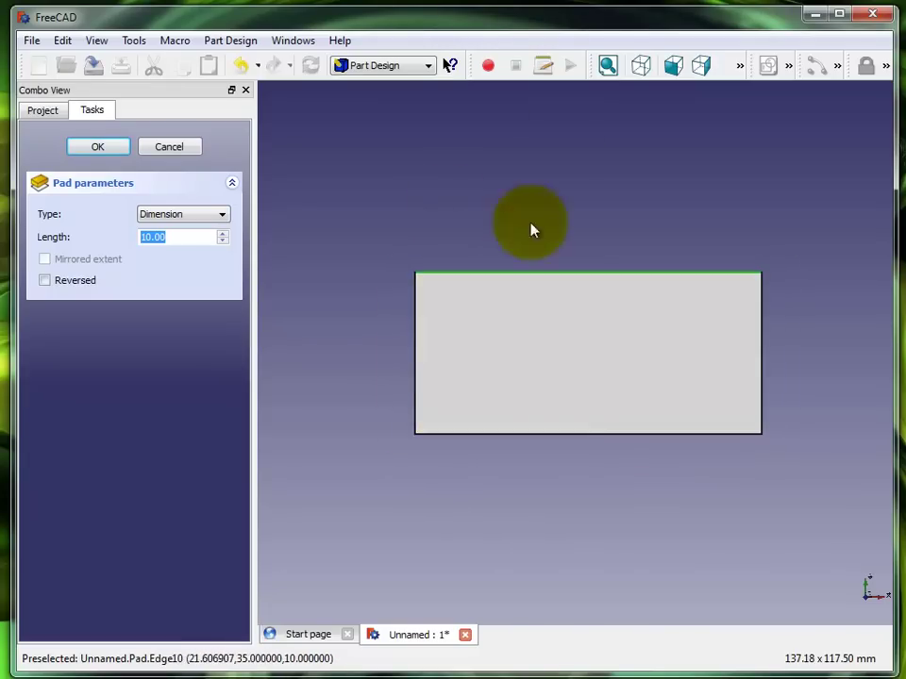
pyautogui.click(635, 617)
pyautogui.moveTo(503, 478); pyautogui.dragTo(594, 545, button='middle')
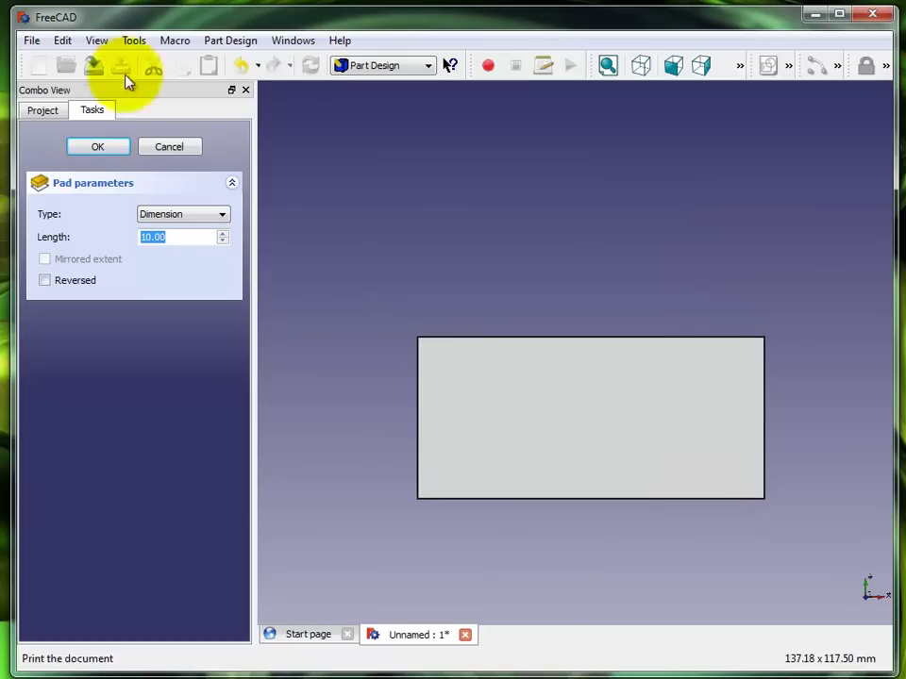
pyautogui.click(102, 45)
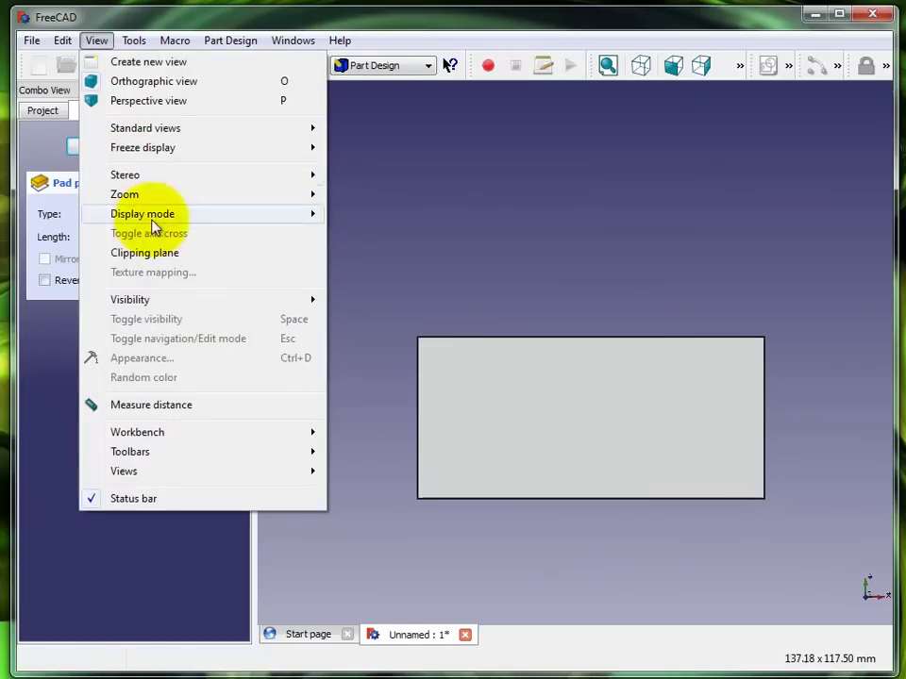
# - Switch the 3D view to isometric
pyautogui.moveTo(184, 437)
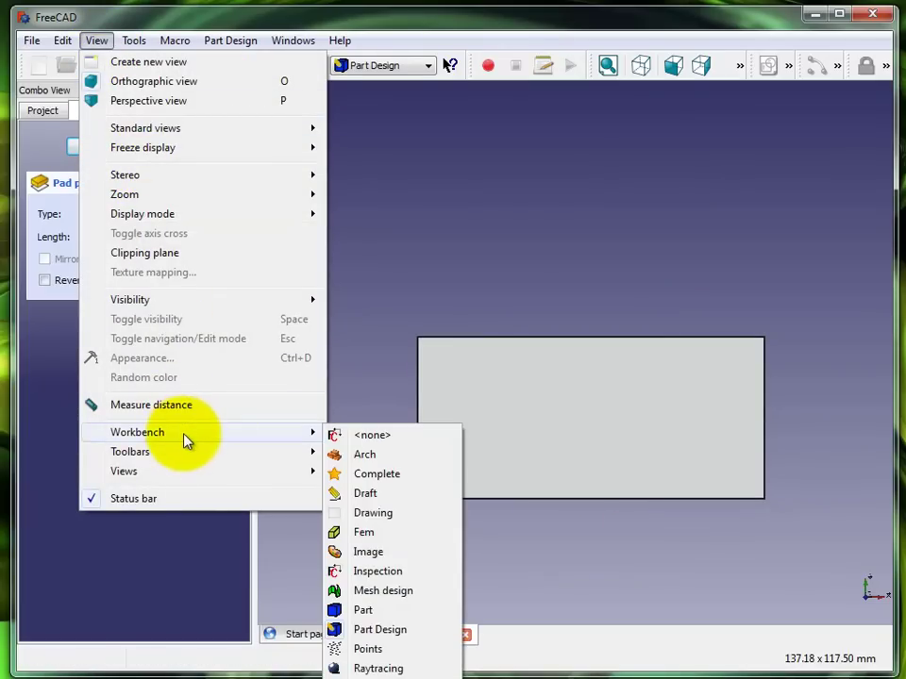
pyautogui.moveTo(175, 460)
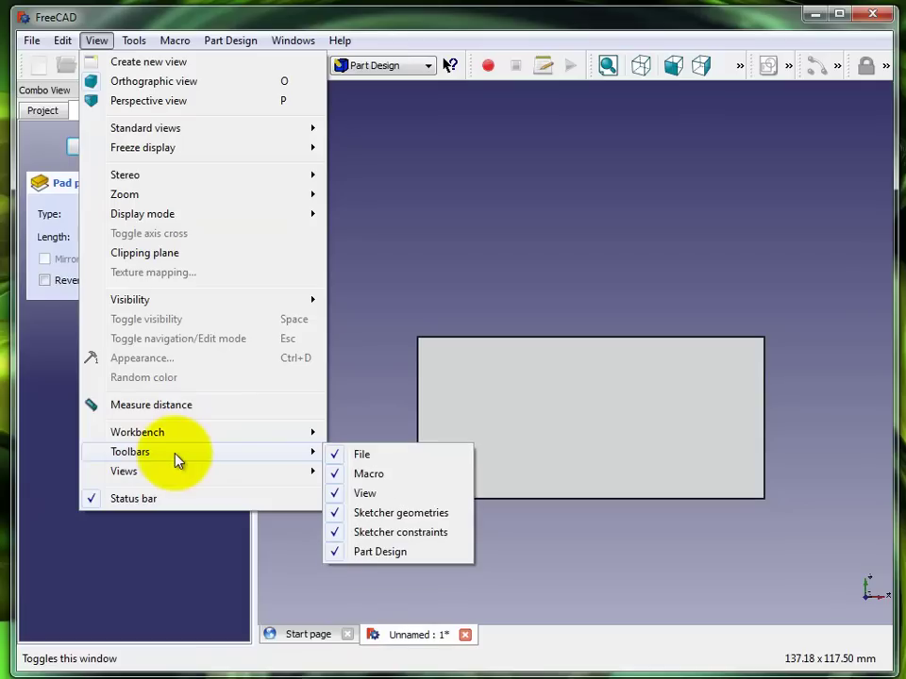
pyautogui.click(632, 135)
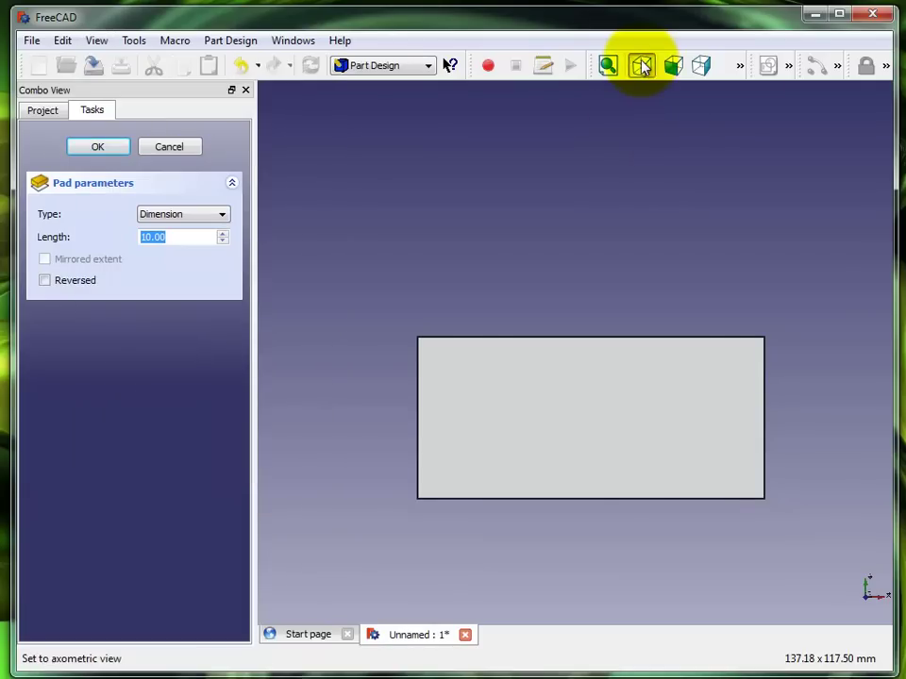
pyautogui.click(641, 65)
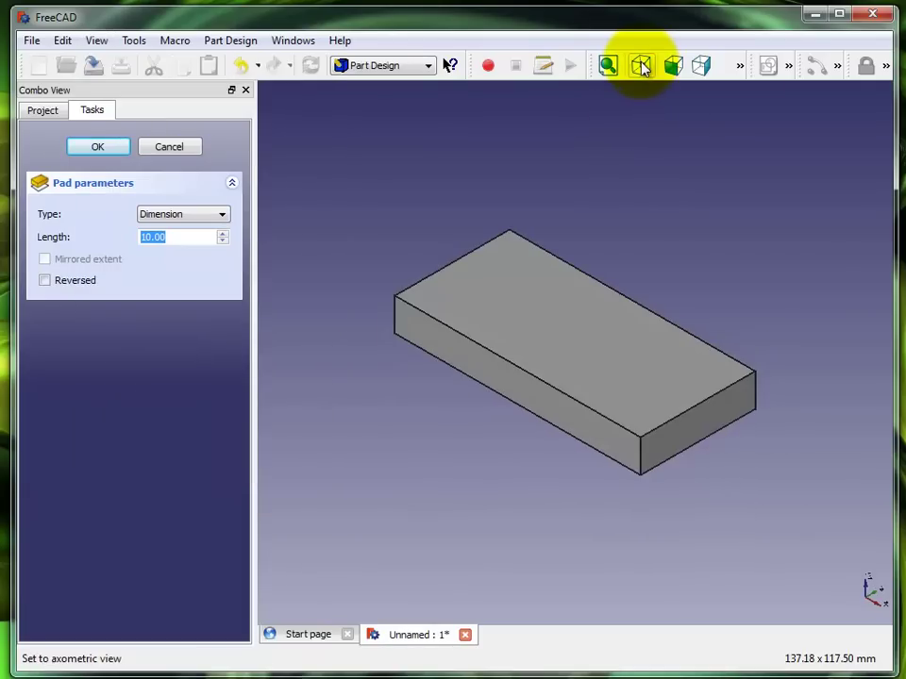
# - Set the pad length to 25 mm, keep Dimension type, and reverse its direction
pyautogui.click(224, 234)
pyautogui.click(224, 234)
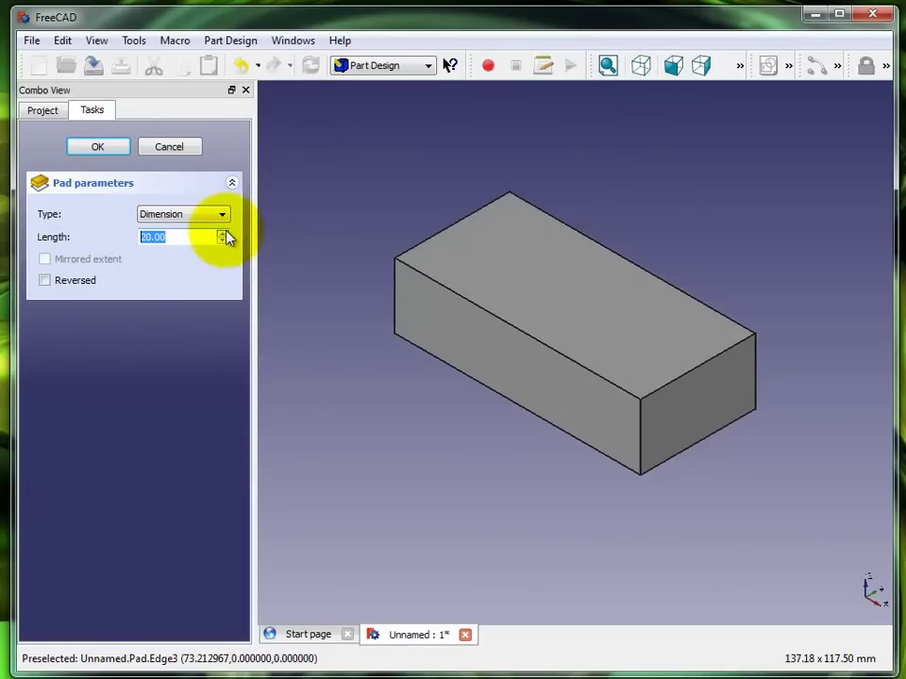
pyautogui.click(224, 234)
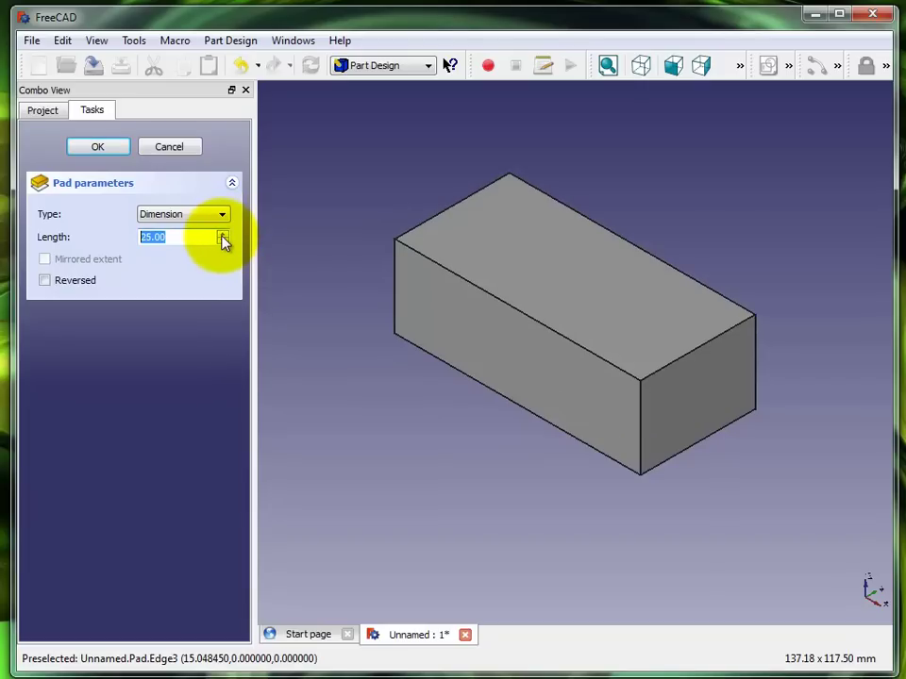
pyautogui.click(223, 233)
pyautogui.click(223, 240)
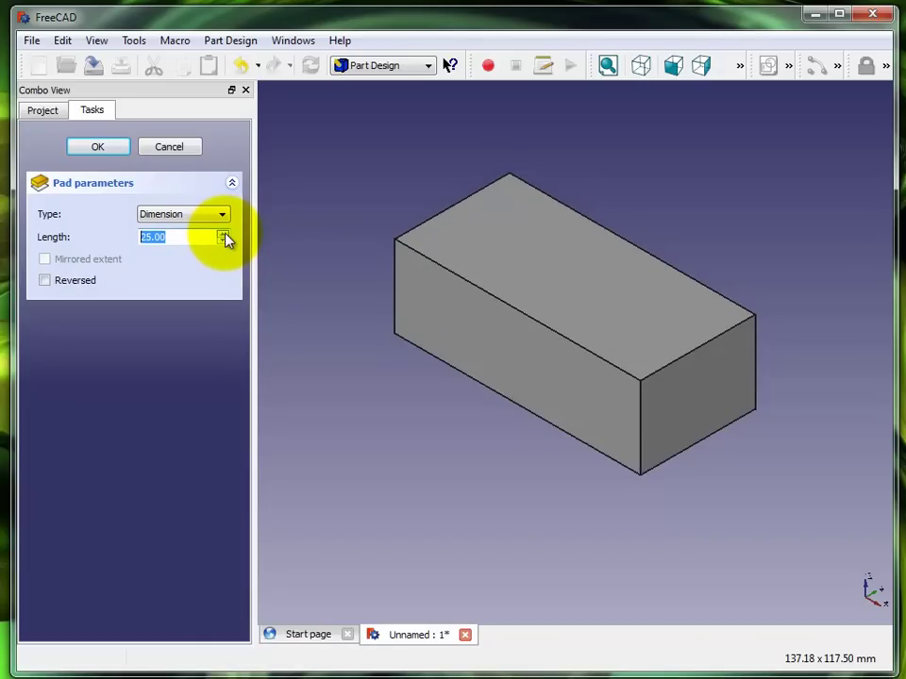
pyautogui.click(223, 218)
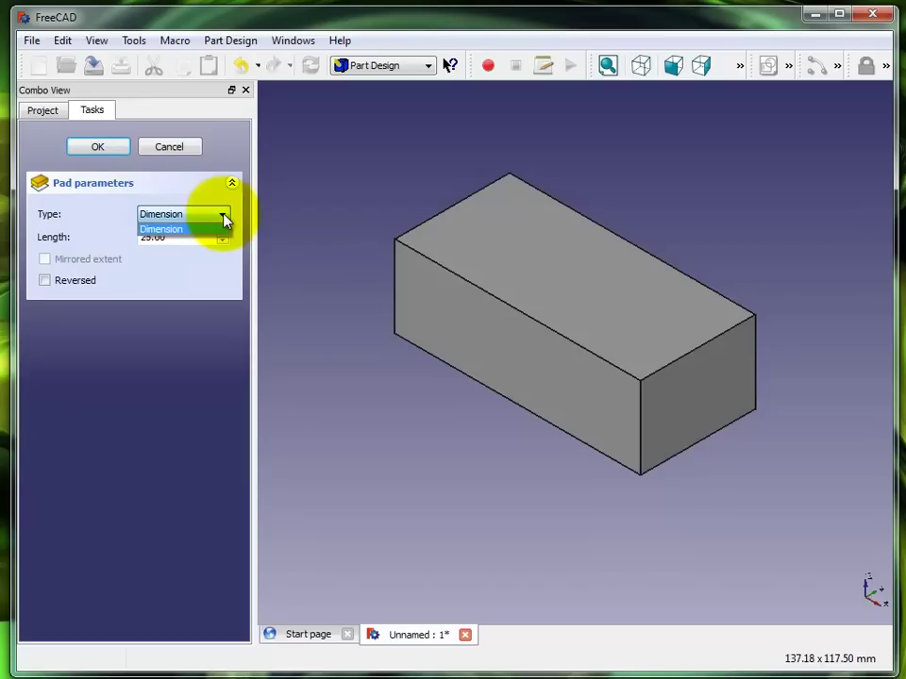
pyautogui.click(224, 218)
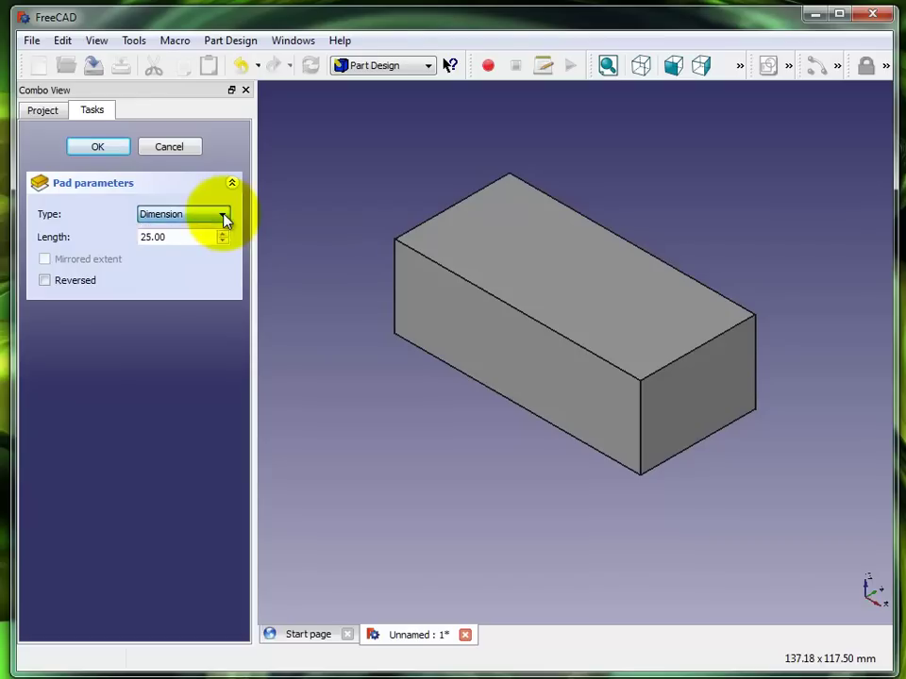
pyautogui.click(44, 282)
pyautogui.click(45, 282)
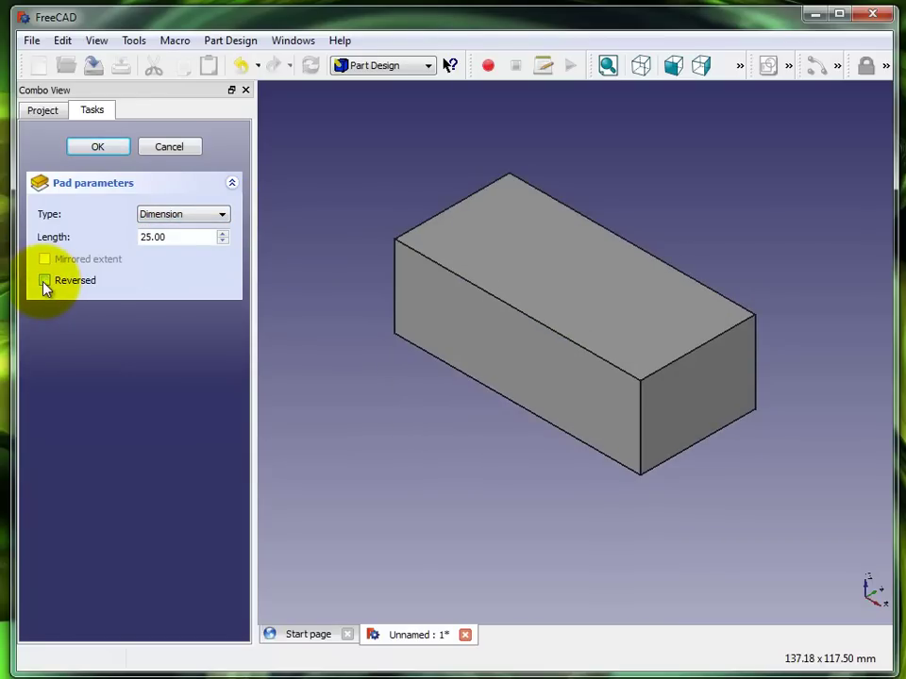
pyautogui.click(45, 281)
pyautogui.click(95, 148)
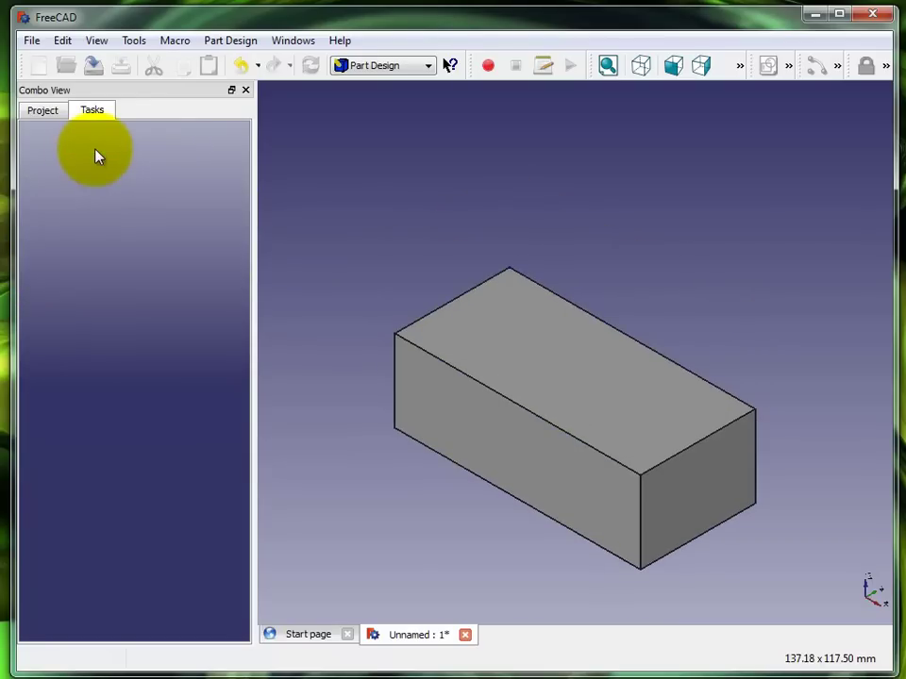